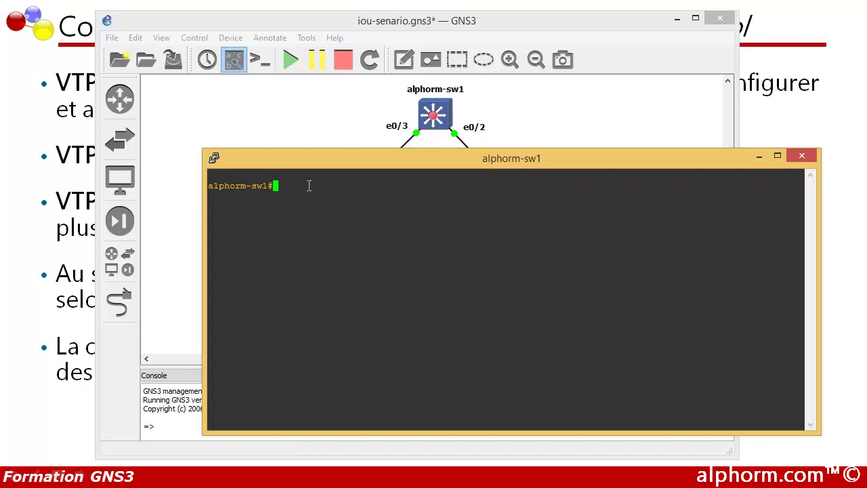
# Step: Switch the sw1 console font to Courier New 12-point, apply it, and move the window aside
pyautogui.click(213, 156)
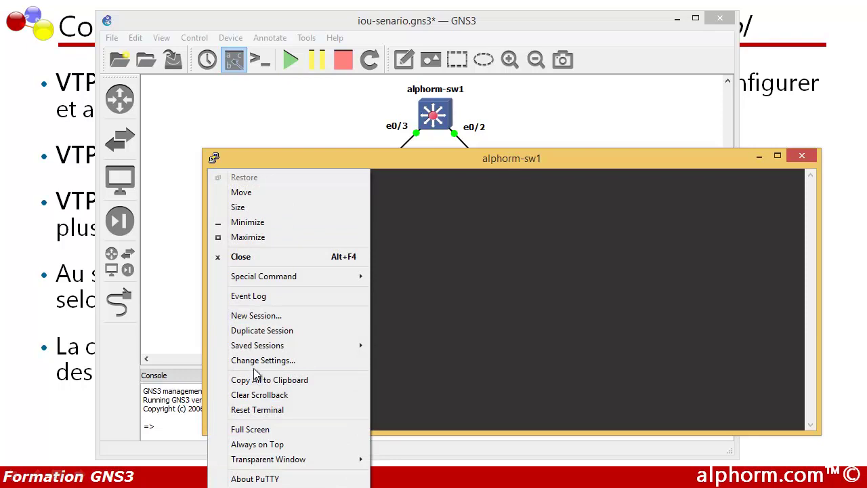
pyautogui.click(263, 363)
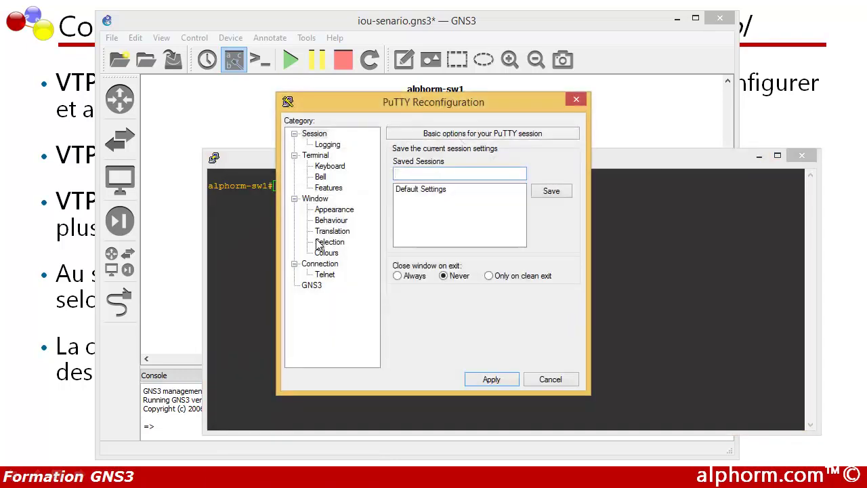
pyautogui.click(332, 211)
pyautogui.click(548, 231)
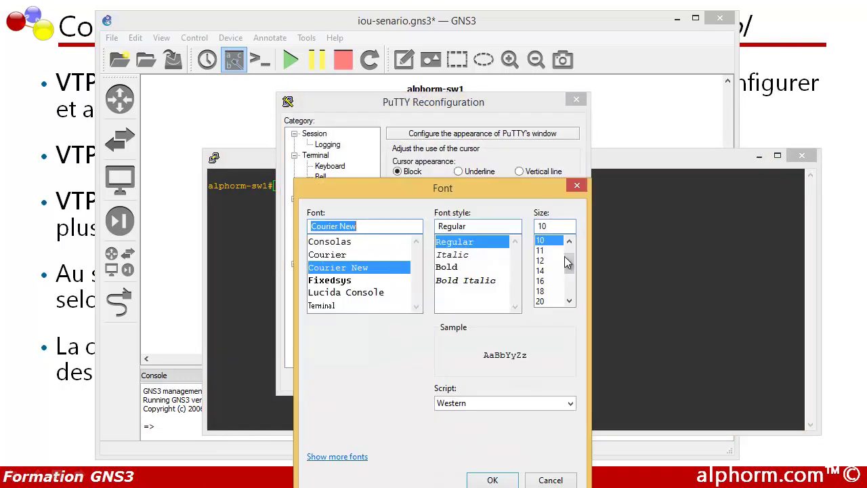
pyautogui.click(543, 260)
pyautogui.click(493, 481)
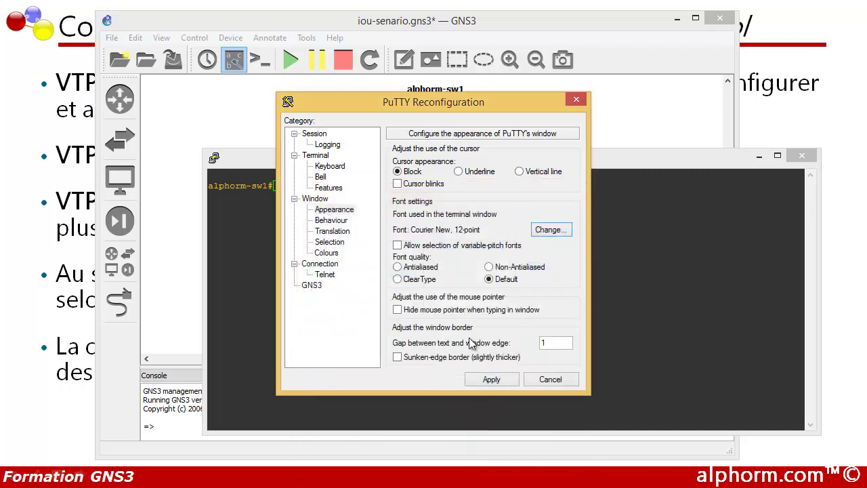
pyautogui.click(492, 379)
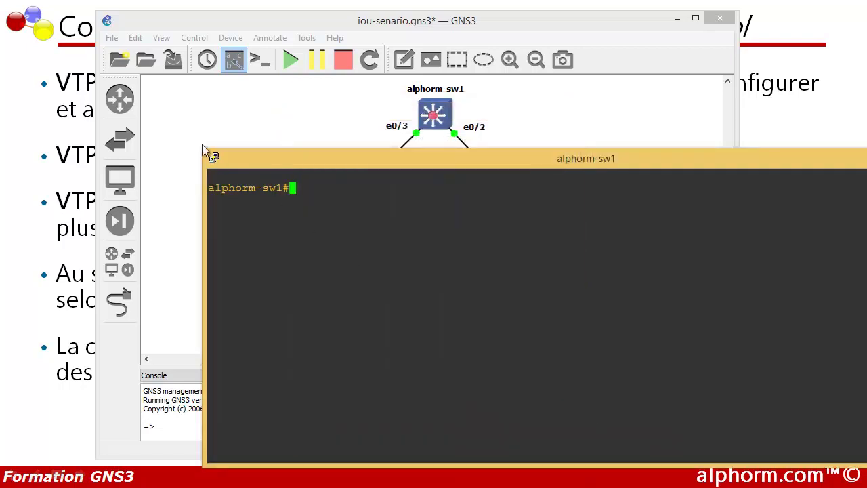
pyautogui.moveTo(210, 160); pyautogui.dragTo(277, 196)
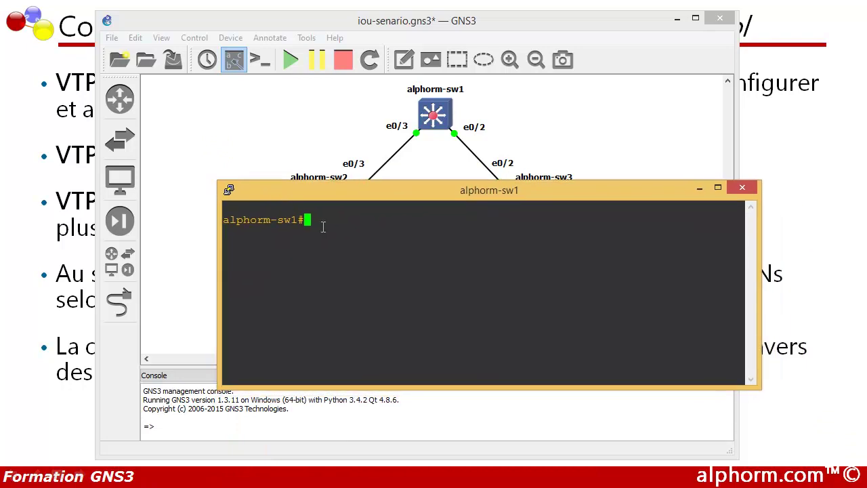
# Step: Enter global configuration on alphorm-sw1 and set dot1q trunk encapsulation on interface e0/2
pyautogui.write('conf t')
pyautogui.press('Return')
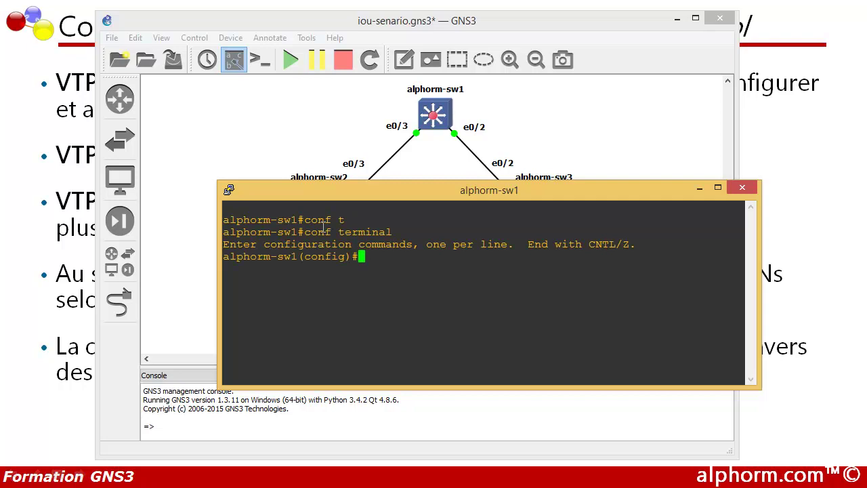
pyautogui.write('int e 0/2')
pyautogui.press('Return')
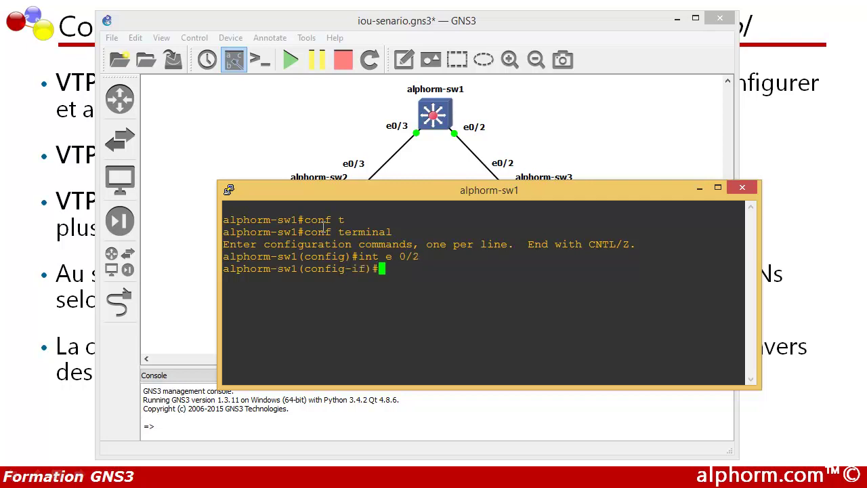
pyautogui.write('sw')
pyautogui.press('Tab')
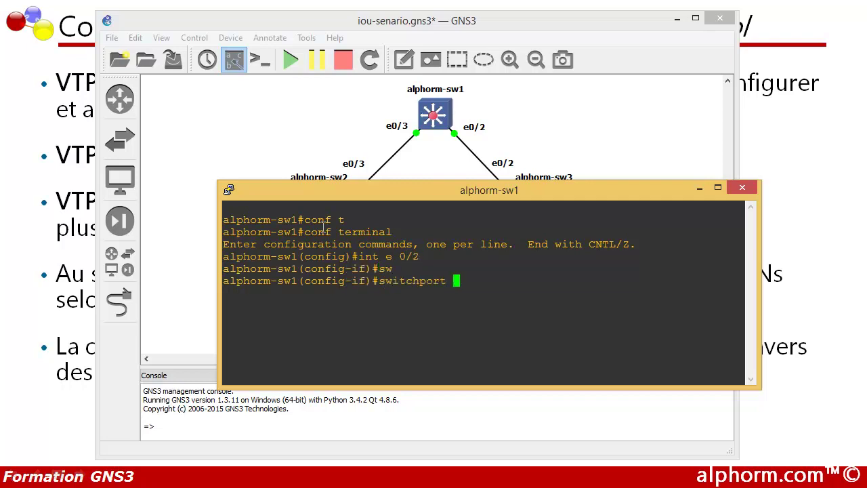
pyautogui.write('tr')
pyautogui.press('Tab')
pyautogui.write('e')
pyautogui.press('Tab')
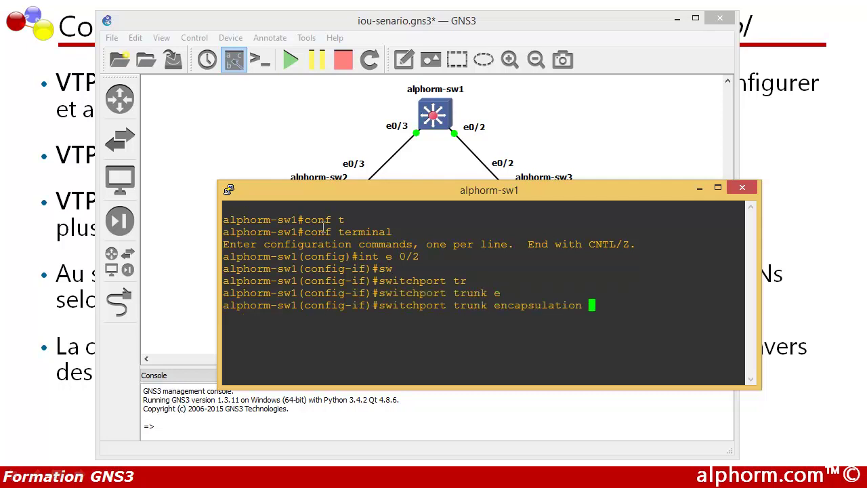
pyautogui.write('d')
pyautogui.press('Tab')
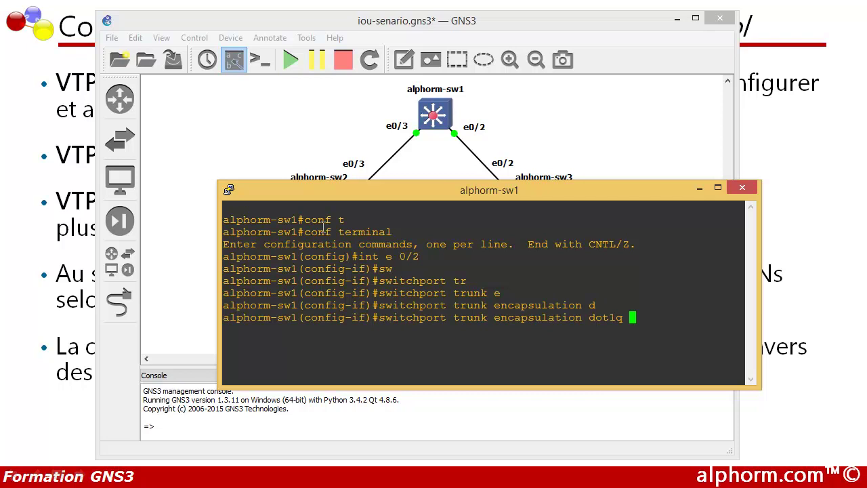
pyautogui.press('Return')
# Step: Put e0/2 into switchport trunk mode, exit the interface, and enter 'int e 0/3'
pyautogui.write('sw1(config-if)#sw')
pyautogui.press('Tab')
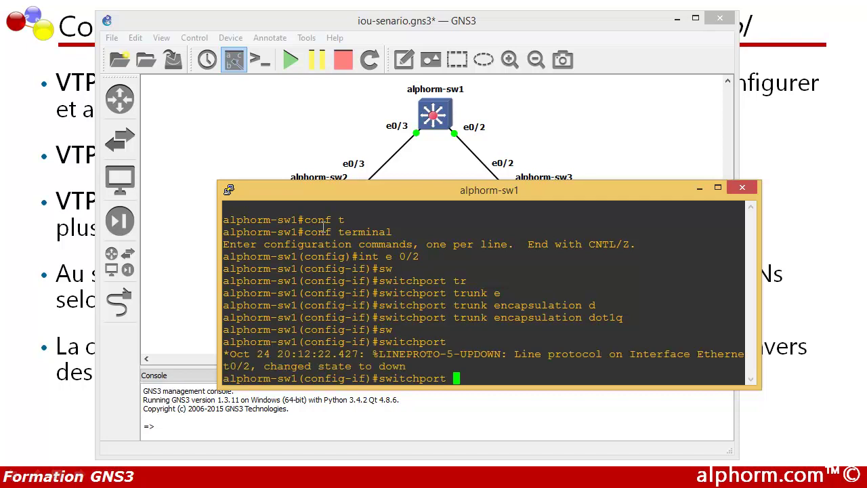
pyautogui.write('mod')
pyautogui.press('Tab')
pyautogui.write('tr')
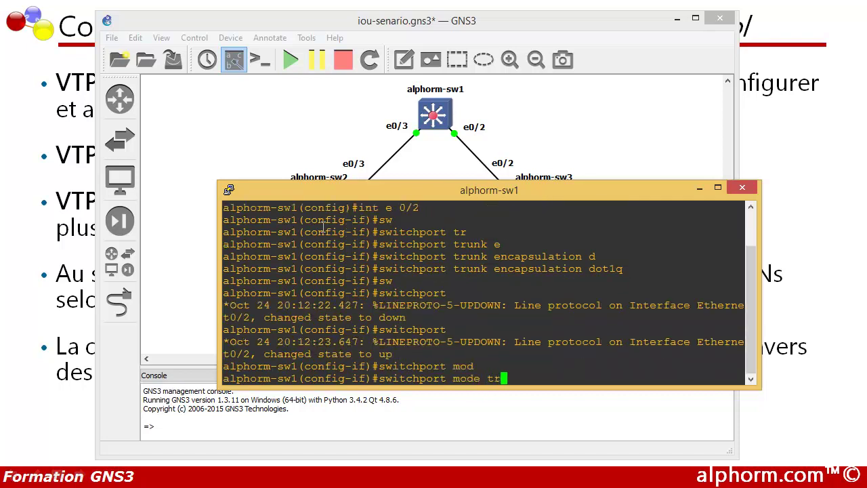
pyautogui.press('Tab')
pyautogui.press('Return')
pyautogui.write('exit')
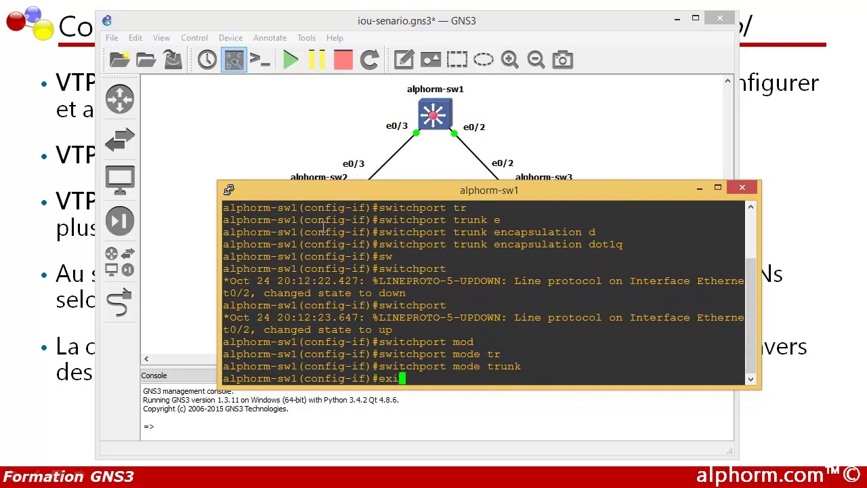
pyautogui.press('Return')
pyautogui.press('Return')
pyautogui.press('Return')
pyautogui.write('int ')
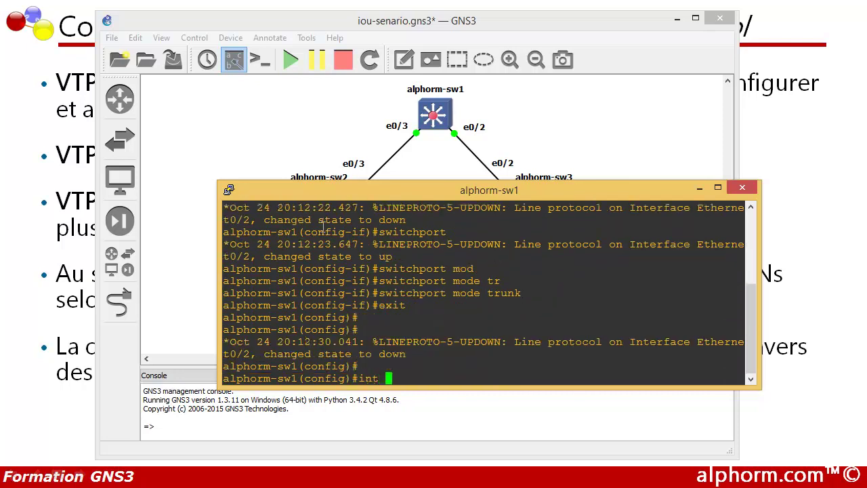
pyautogui.write('e 0/3')
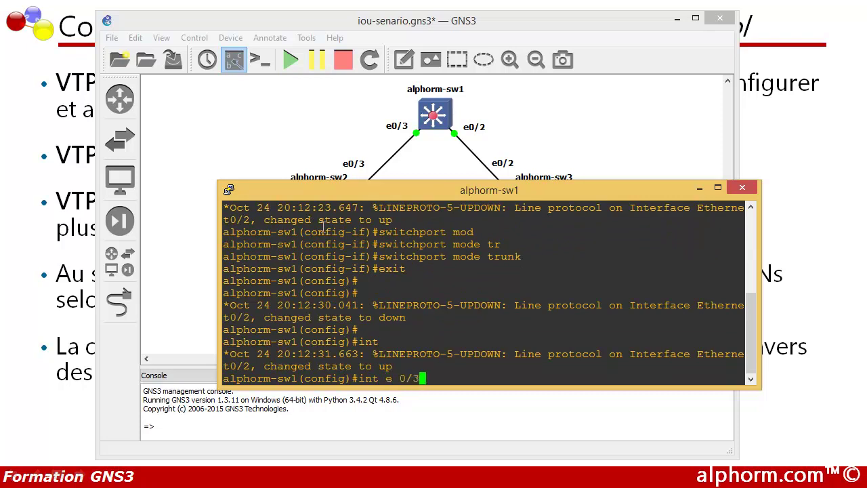
# Step: Set dot1q trunk encapsulation on interface e0/3
pyautogui.press('Return')
pyautogui.write('sw1(config-if)#sw')
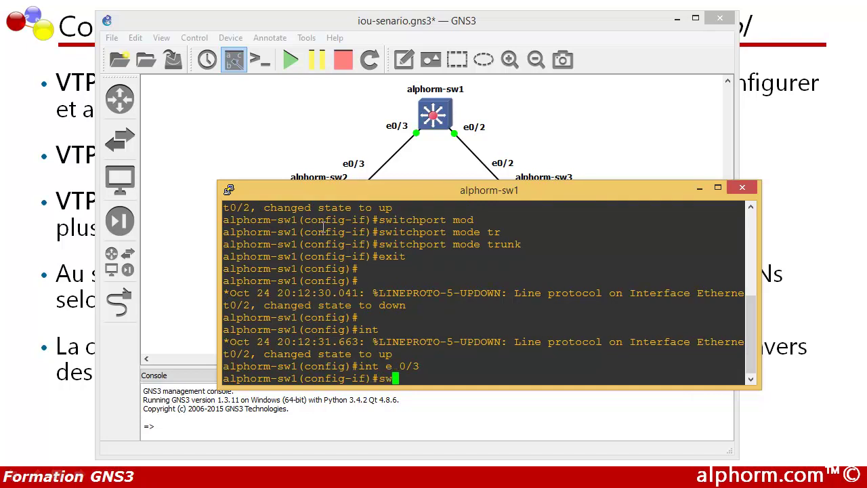
pyautogui.press('Tab')
pyautogui.write('tr')
pyautogui.press('Tab')
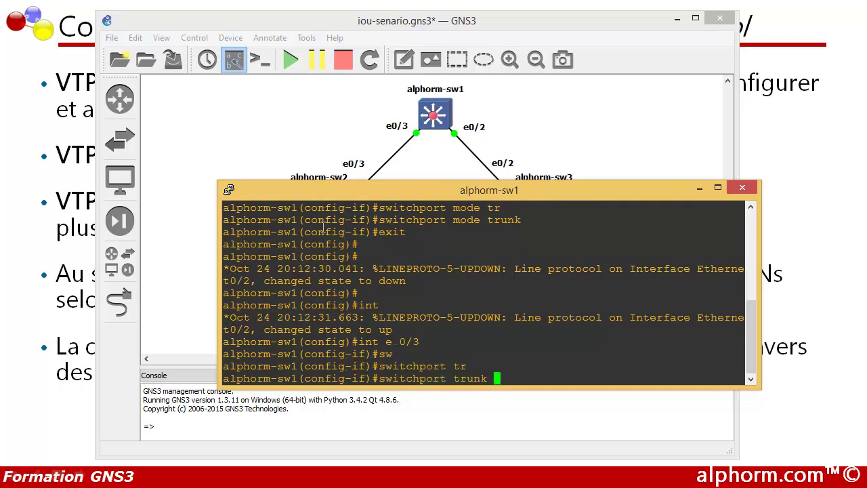
pyautogui.write('e')
pyautogui.write('n')
pyautogui.press('Tab')
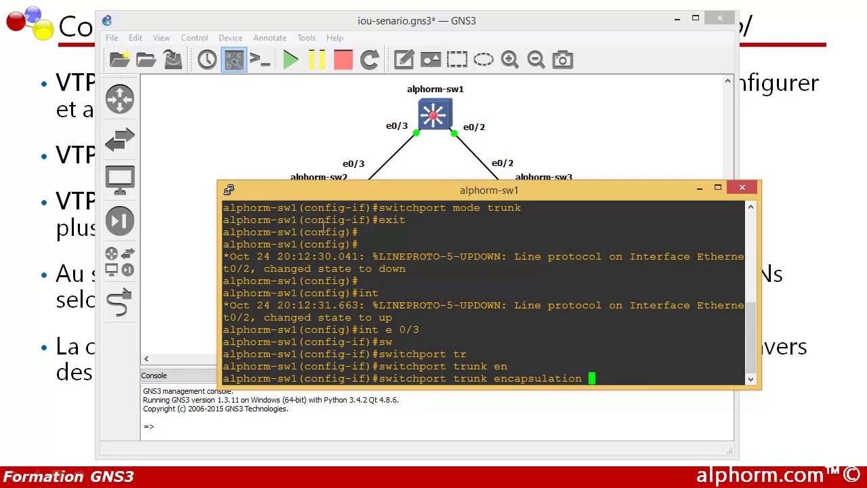
pyautogui.write('do')
pyautogui.press('Tab')
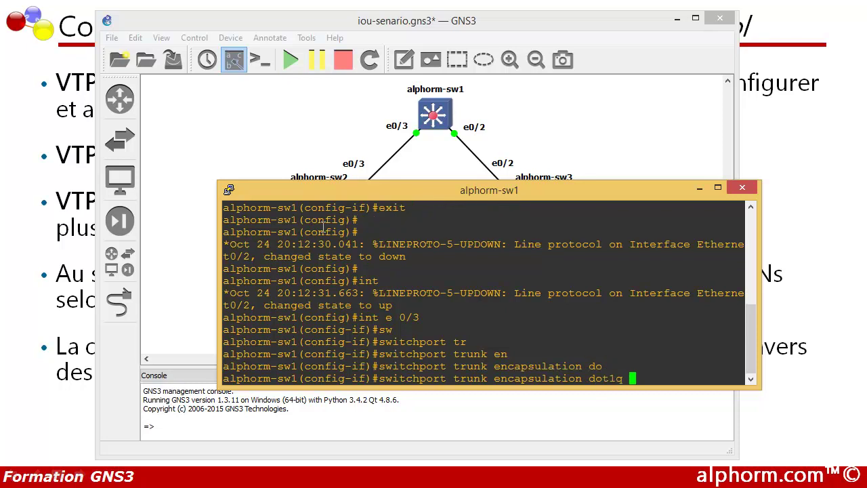
pyautogui.press('Return')
# Step: Put interface e0/3 into switchport trunk mode
pyautogui.write('sw')
pyautogui.press('Tab')
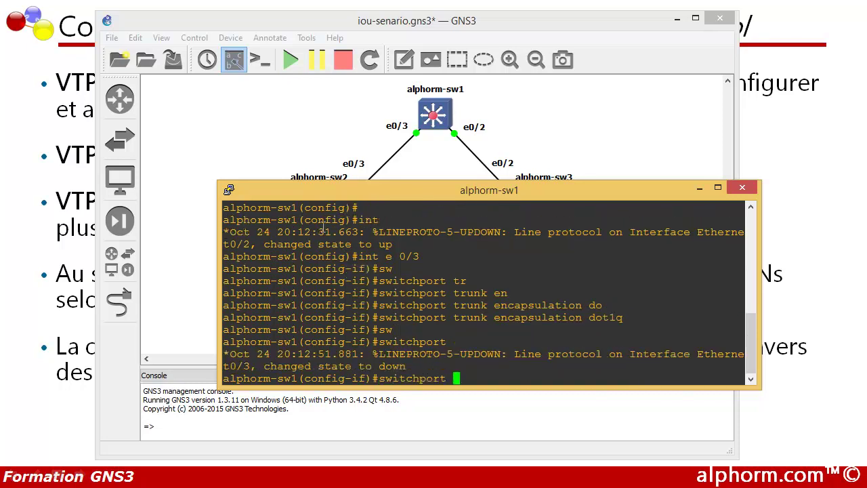
pyautogui.write('mode')
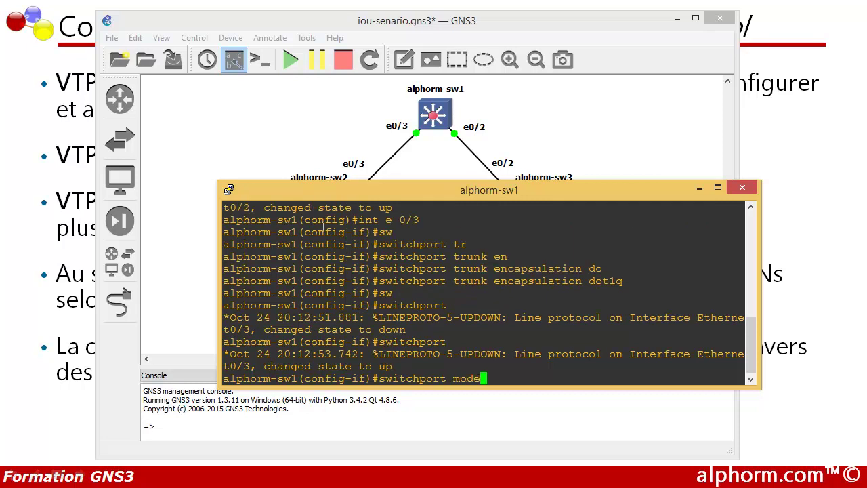
pyautogui.press('Tab')
pyautogui.write('tr')
pyautogui.press('Tab')
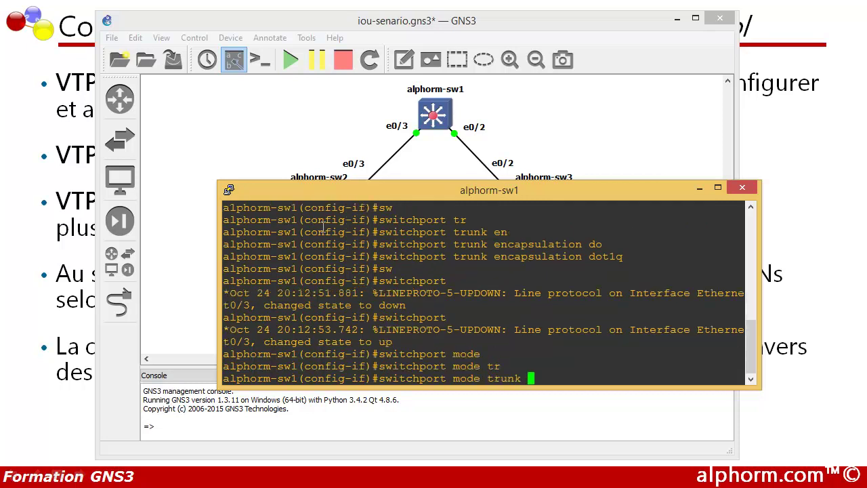
pyautogui.press('Return')
# Step: Exit back to the privileged prompt and start the show interfaces command
pyautogui.write('exit')
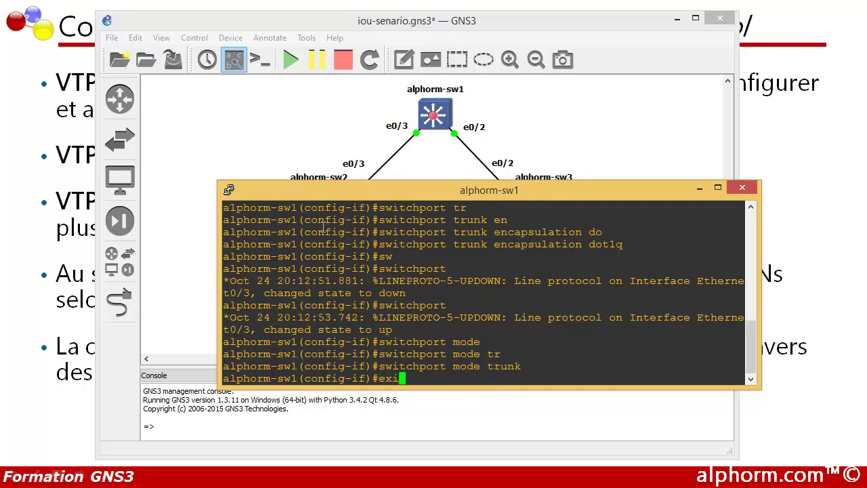
pyautogui.press('Return')
pyautogui.press('Return')
pyautogui.press('Return')
pyautogui.press('Return')
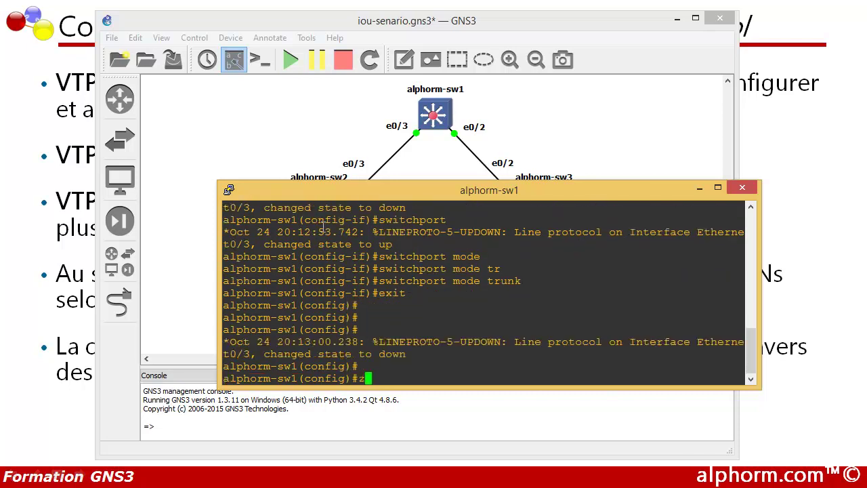
pyautogui.write('exit')
pyautogui.press('Return')
pyautogui.press('Return')
pyautogui.press('Return')
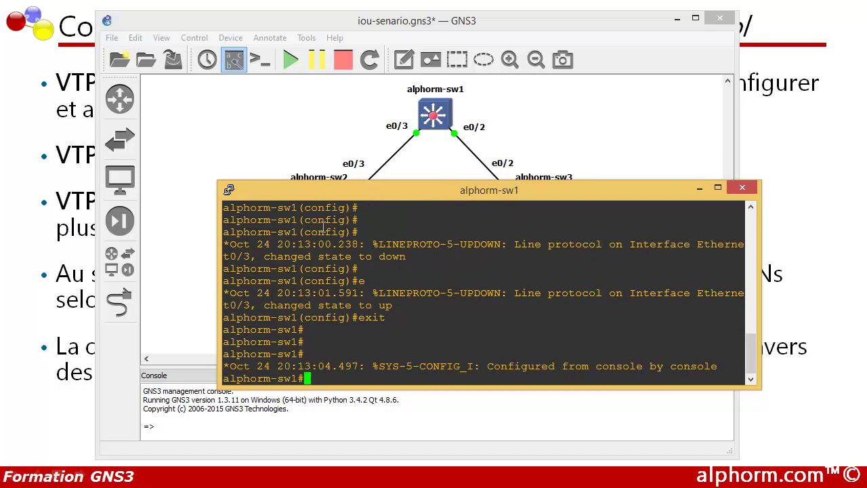
pyautogui.write('show inter')
pyautogui.press('Tab')
# Step: Run show interfaces trunk and verify Et0/2 and Et0/3 are 802.1q trunks with native VLAN 1
pyautogui.write('tr')
pyautogui.press('Tab')
pyautogui.press('Return')
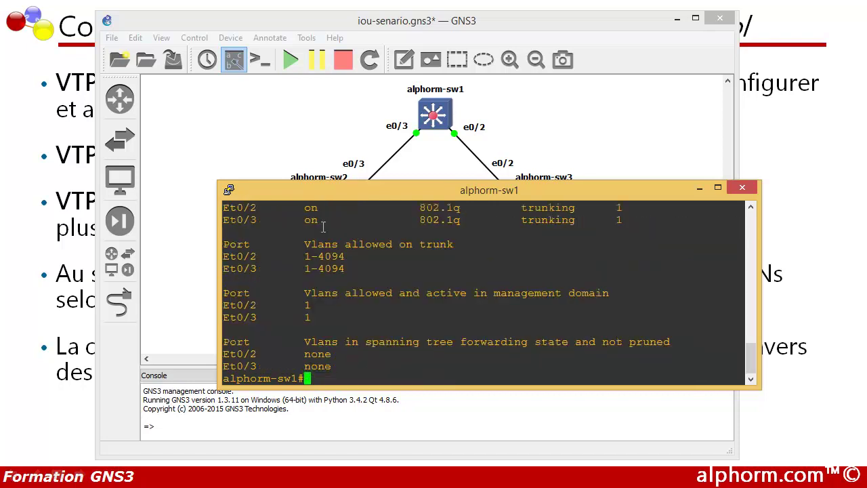
pyautogui.scroll(3, 301, 215)
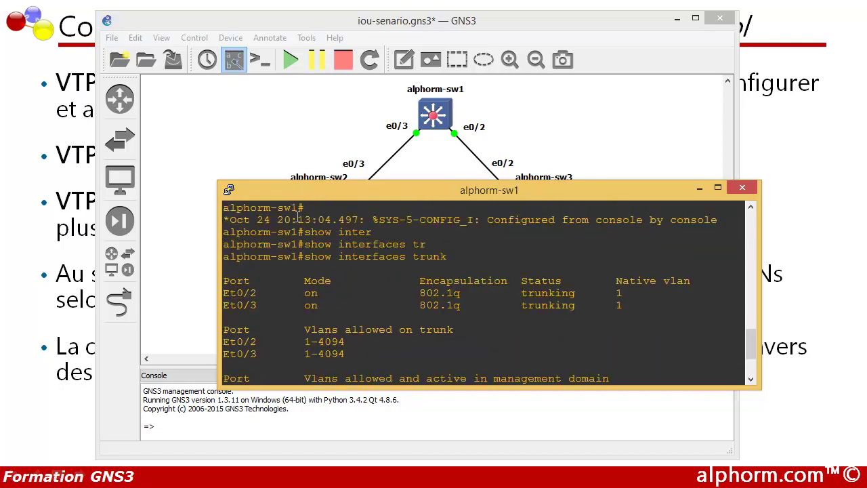
pyautogui.doubleClick(234, 292)
pyautogui.doubleClick(239, 306)
pyautogui.moveTo(406, 293); pyautogui.dragTo(445, 293)
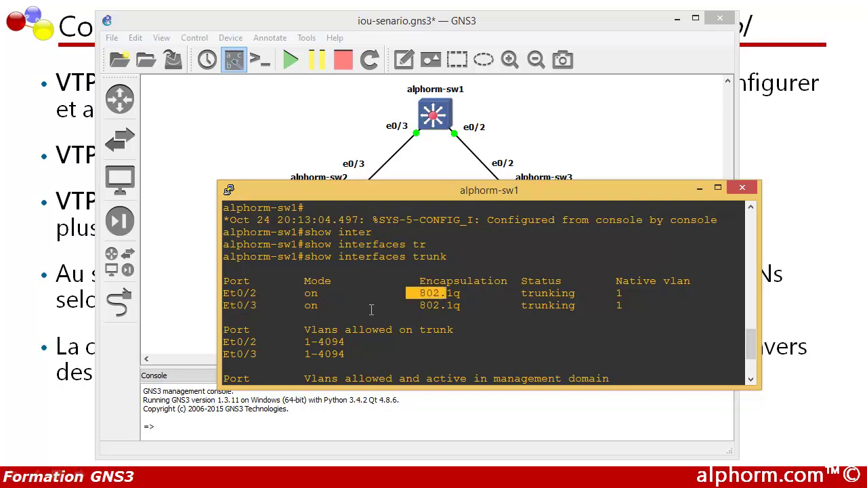
pyautogui.moveTo(412, 305); pyautogui.dragTo(473, 305)
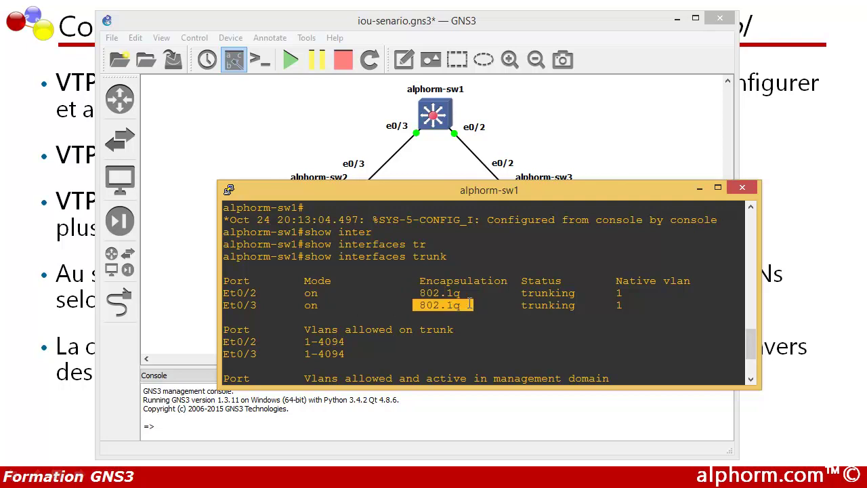
pyautogui.moveTo(416, 293); pyautogui.dragTo(466, 293)
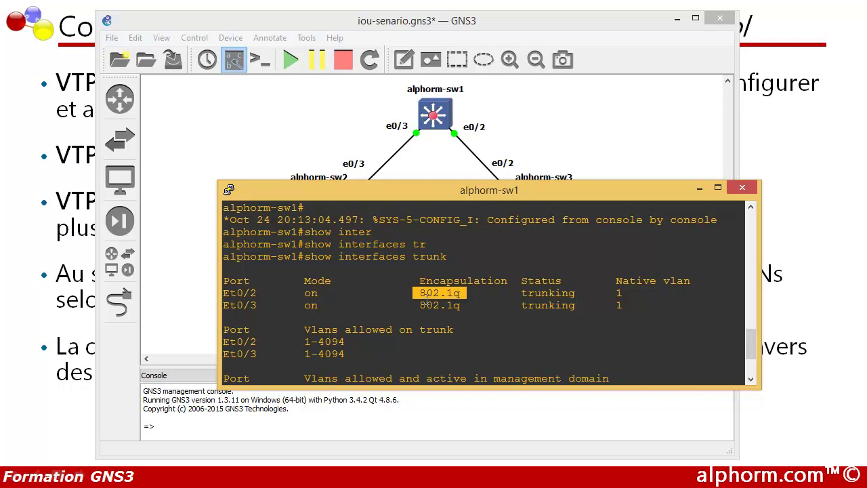
pyautogui.scroll(-1, 427, 299)
pyautogui.click(332, 374)
# Step: Enter global configuration on sw1 and set VTP mode to server
pyautogui.press('Return')
pyautogui.write('conf t')
pyautogui.press('Return')
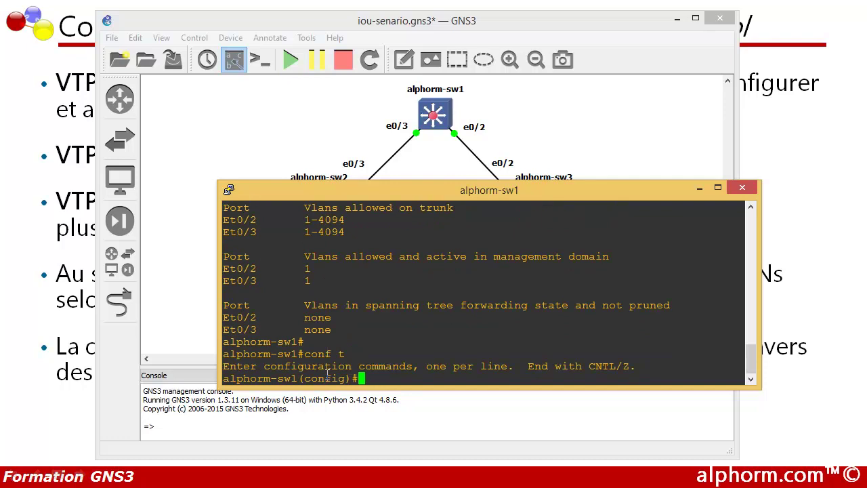
pyautogui.write('vtp mode ser')
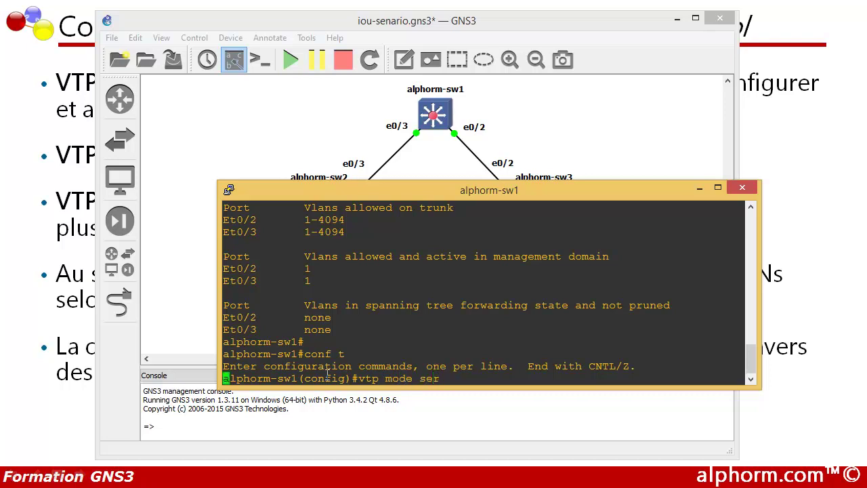
pyautogui.press('Tab')
pyautogui.press('Return')
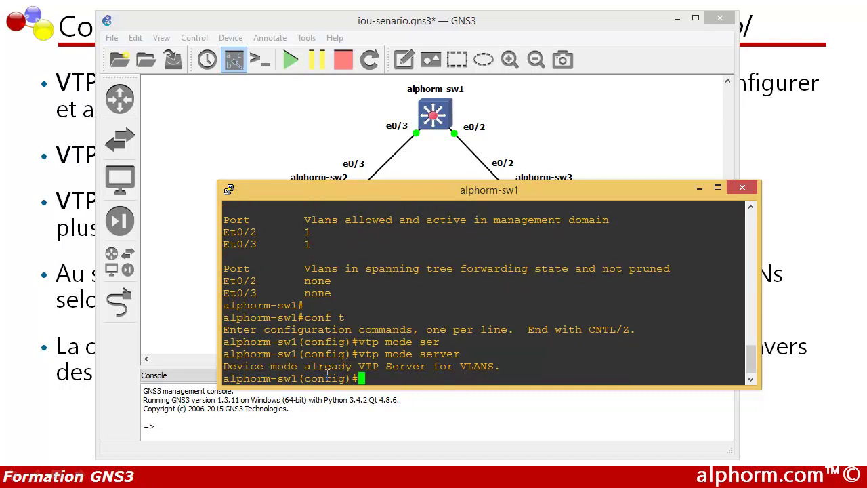
# Step: Set the VTP domain to 'formation' and note the change from 'alphorm'
pyautogui.write('vtp doma')
pyautogui.press('Tab')
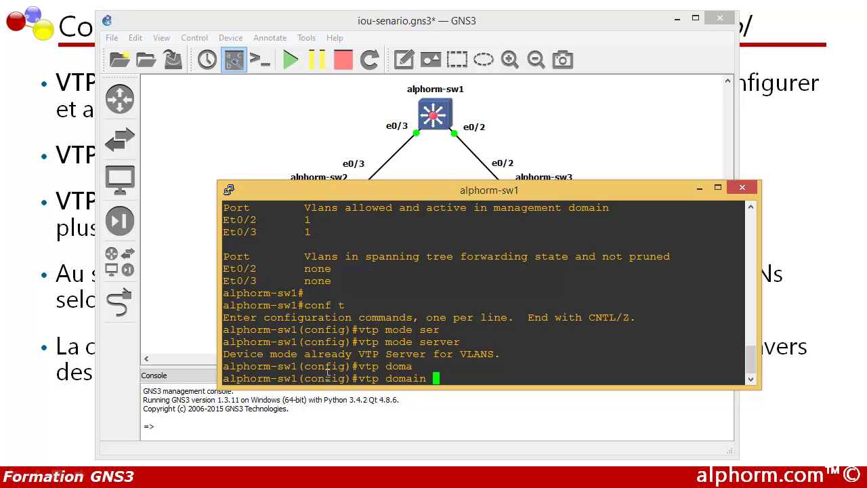
pyautogui.write('formation')
pyautogui.press('Return')
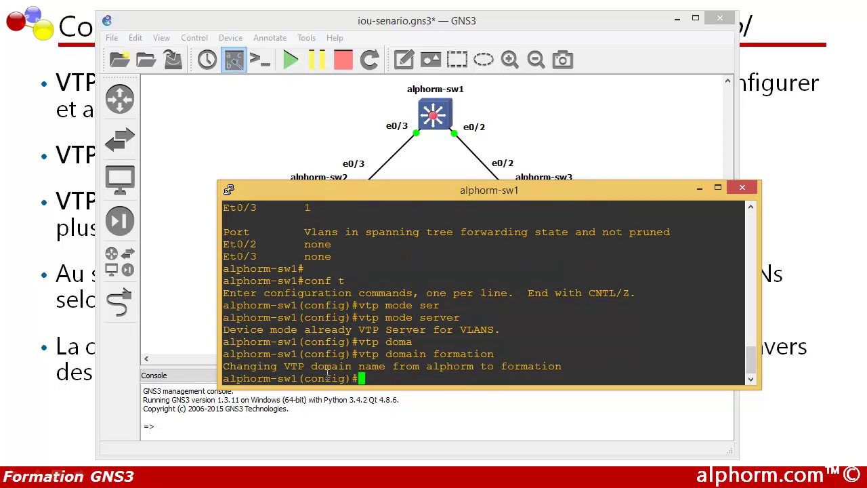
pyautogui.moveTo(237, 366); pyautogui.dragTo(283, 367)
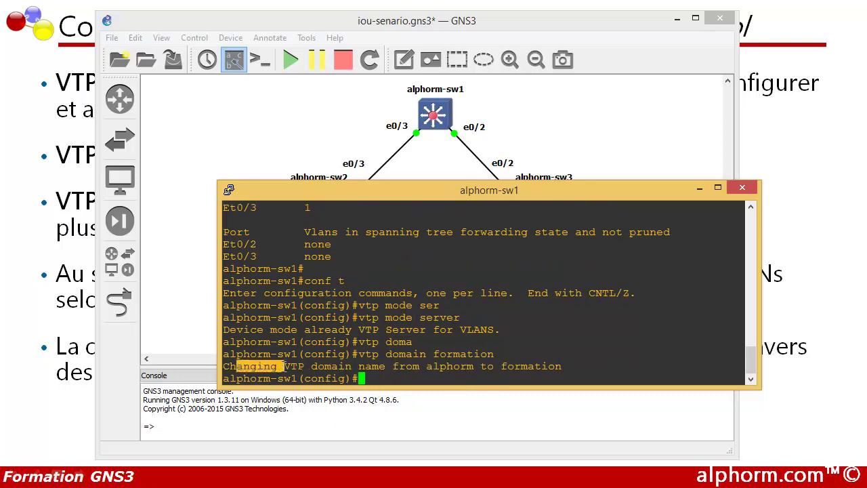
pyautogui.moveTo(426, 366); pyautogui.dragTo(475, 366)
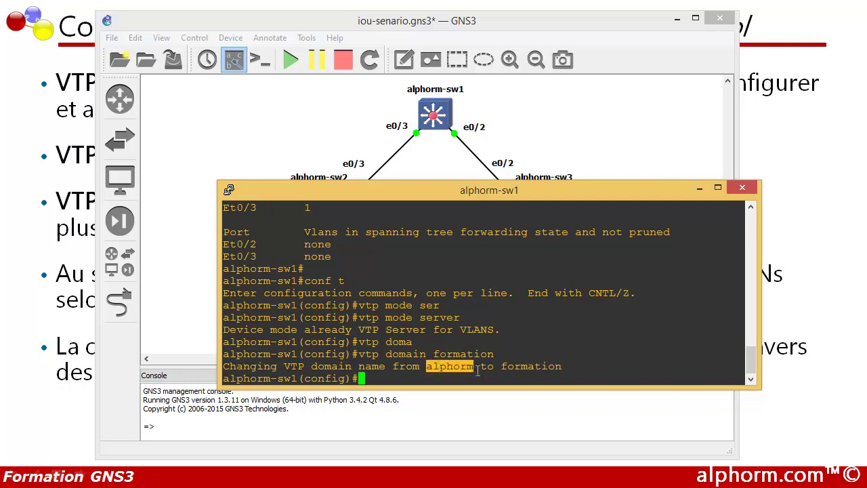
pyautogui.moveTo(495, 366); pyautogui.dragTo(563, 366)
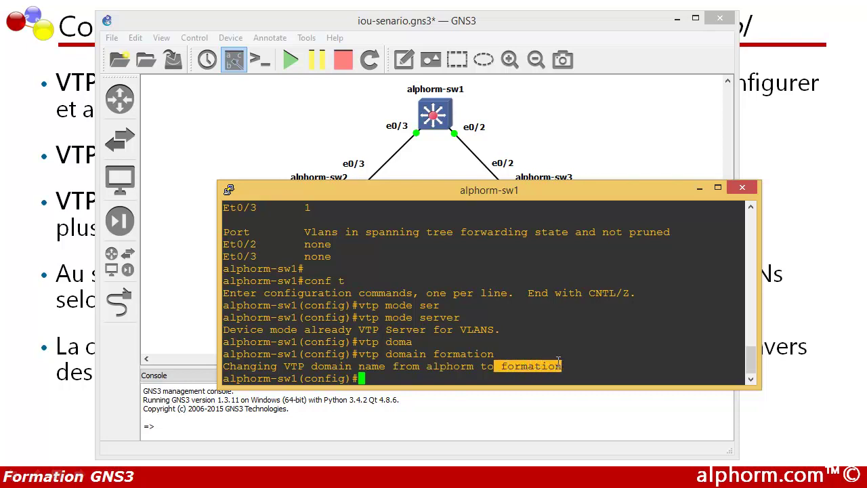
pyautogui.click(399, 377)
# Step: Set sw1's VTP password to the lab password and check the confirmation
pyautogui.write('vtp ')
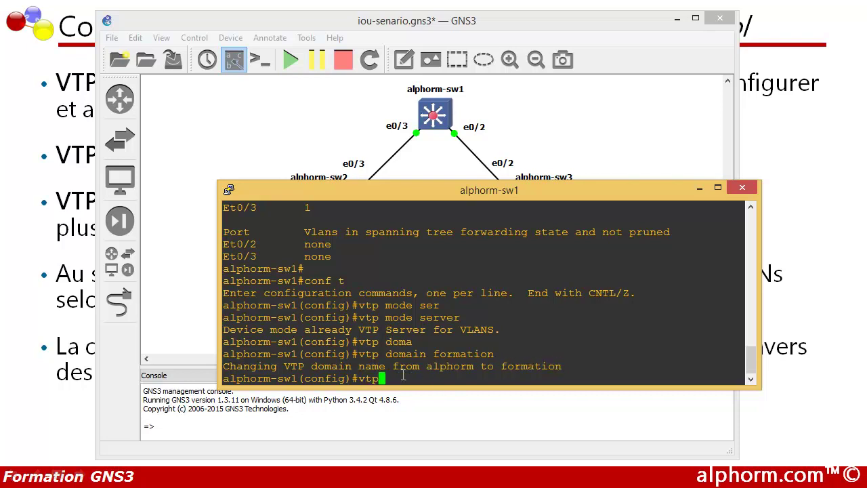
pyautogui.write('pas')
pyautogui.press('Tab')
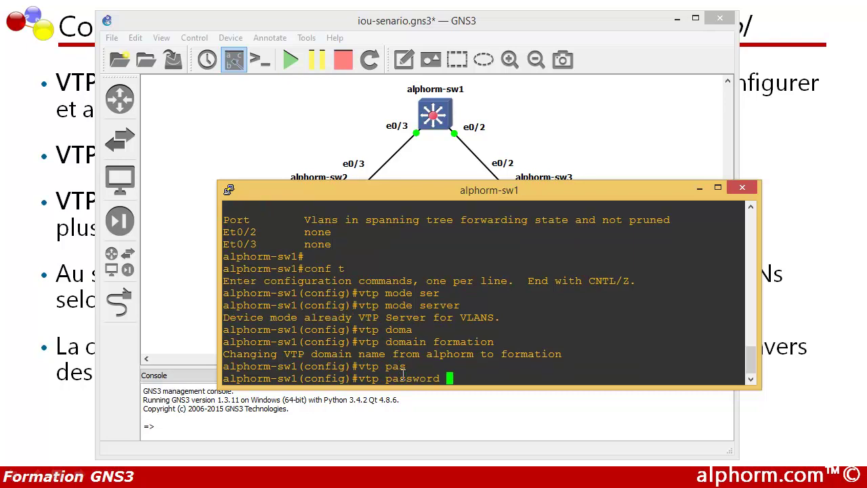
pyautogui.write('alphorm')
pyautogui.press('Return')
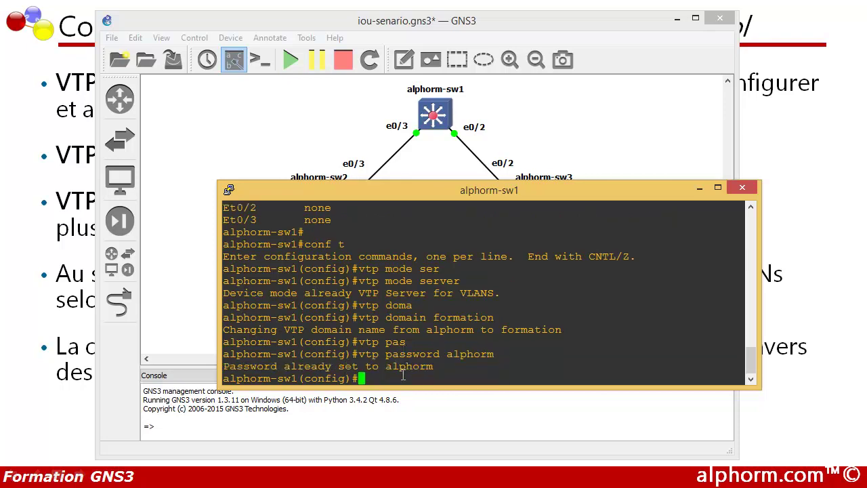
pyautogui.moveTo(447, 354); pyautogui.dragTo(496, 353)
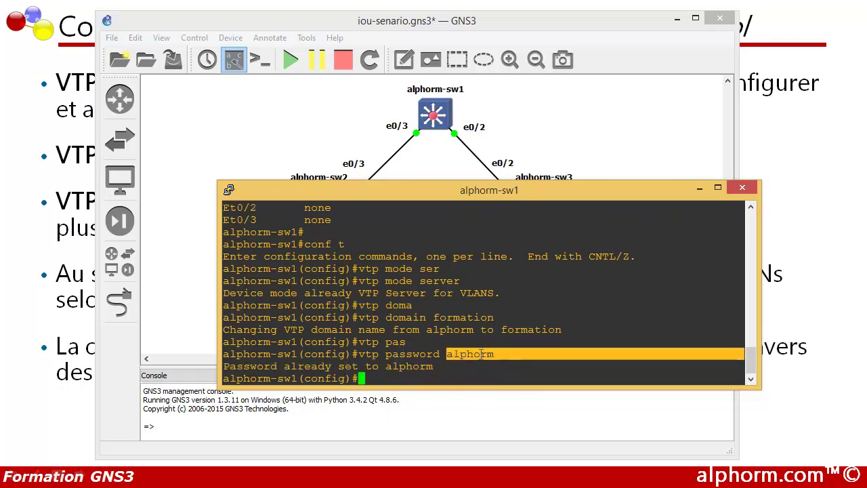
pyautogui.click(459, 355)
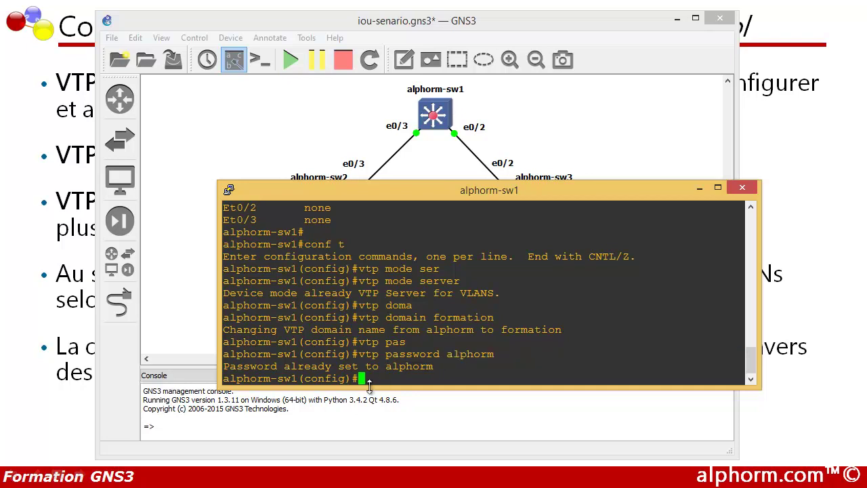
# Step: Enter the vtp version 2 command
pyautogui.write('vtp ver')
pyautogui.press('Tab')
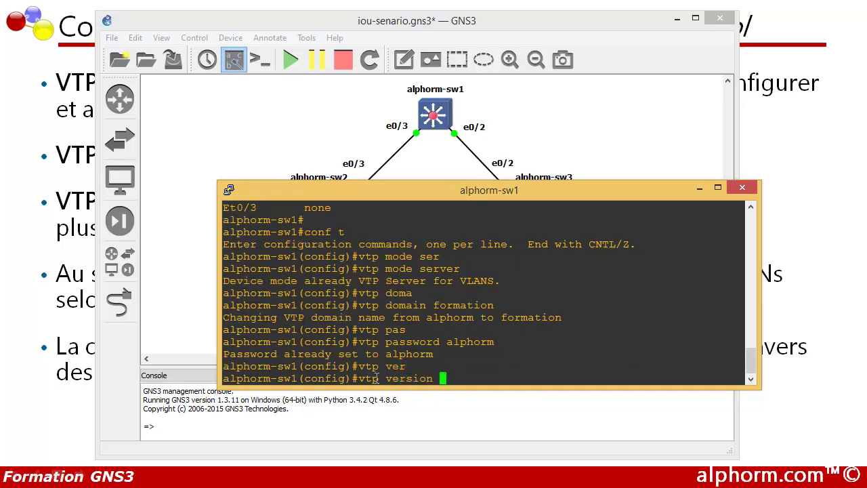
pyautogui.write('2')
# Step: Apply VTP version 2, leave configuration mode, and run show vtp status
pyautogui.press('Return')
pyautogui.press('Return')
pyautogui.press('Return')
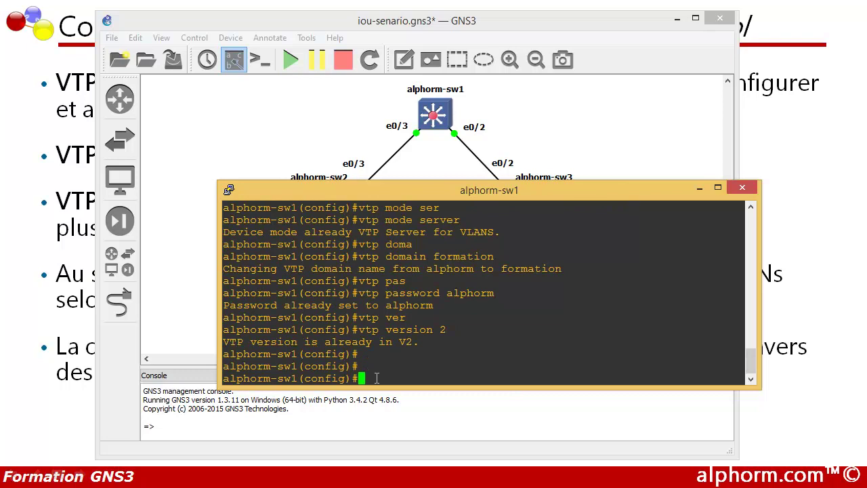
pyautogui.write('exit')
pyautogui.press('Return')
pyautogui.press('Return')
pyautogui.press('Return')
pyautogui.press('Return')
pyautogui.write('show ')
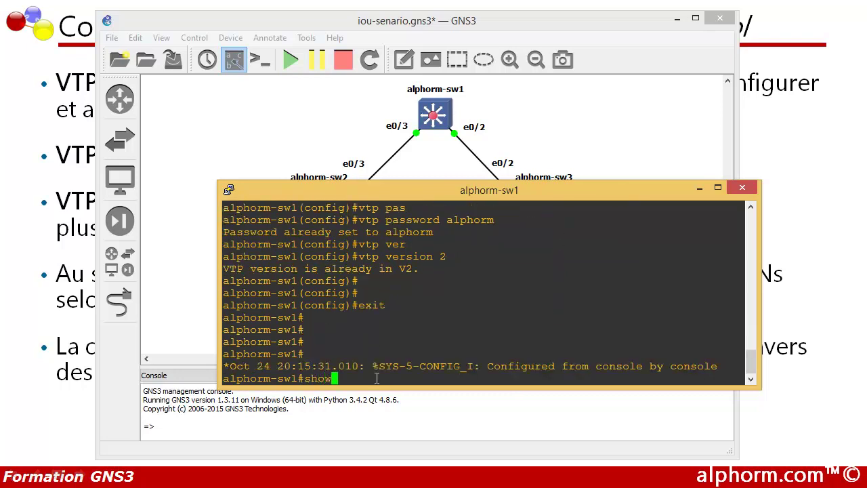
pyautogui.write('vtp')
pyautogui.write('status')
pyautogui.press('Return')
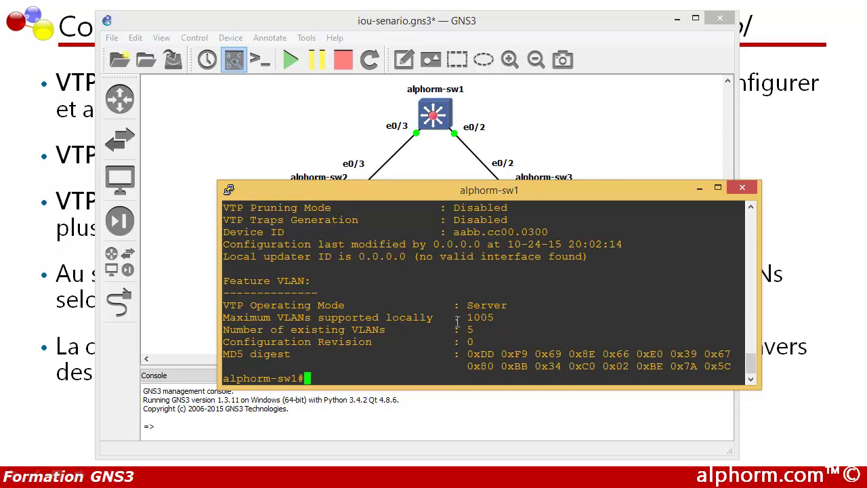
# Step: Review VTP status: versions 1 to 3 supported, configuration revision 0, 5 existing VLANs
pyautogui.scroll(2, 430, 315)
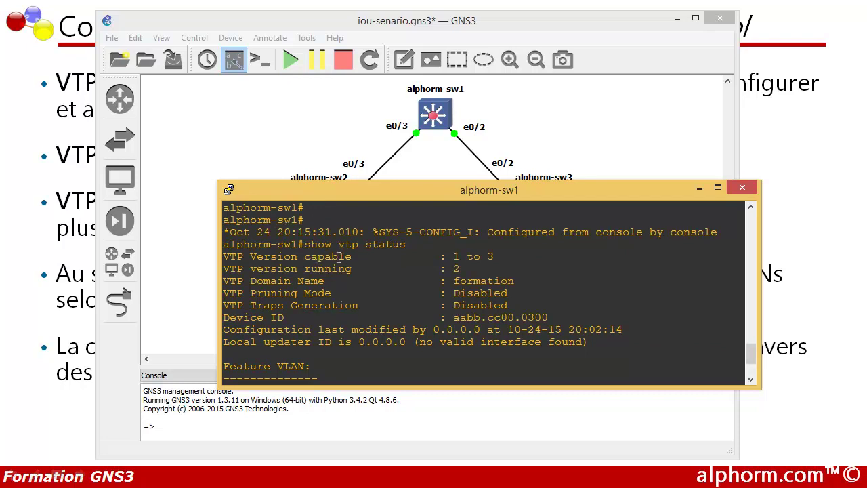
pyautogui.moveTo(447, 256); pyautogui.dragTo(496, 256)
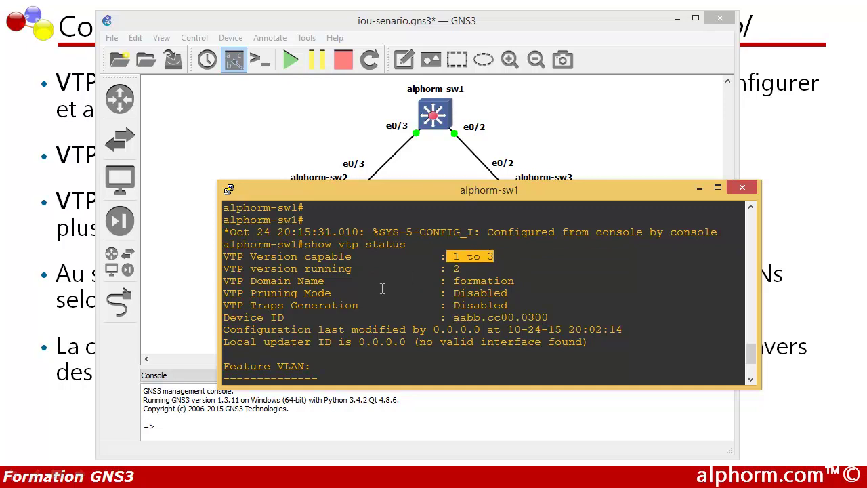
pyautogui.scroll(-3, 382, 289)
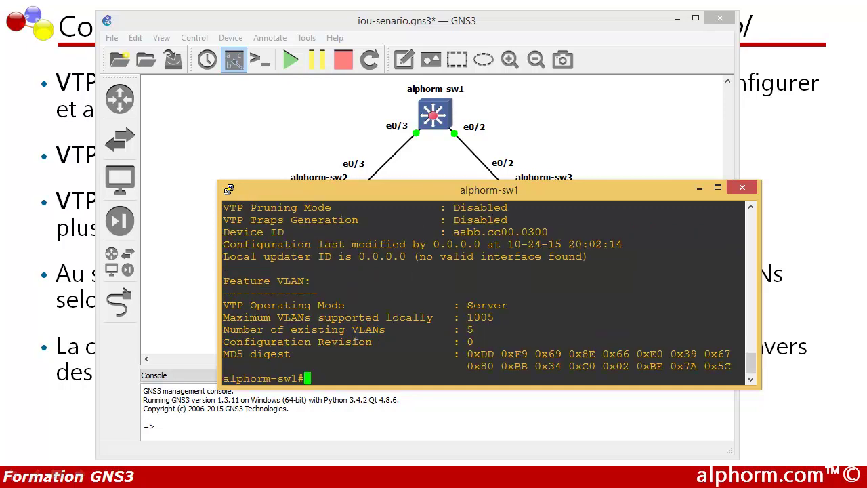
pyautogui.moveTo(230, 342); pyautogui.dragTo(356, 340)
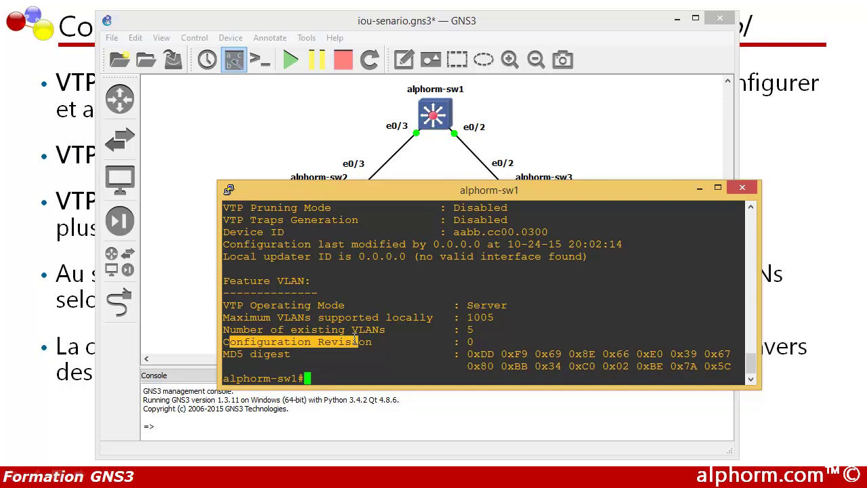
pyautogui.moveTo(458, 342); pyautogui.dragTo(479, 342)
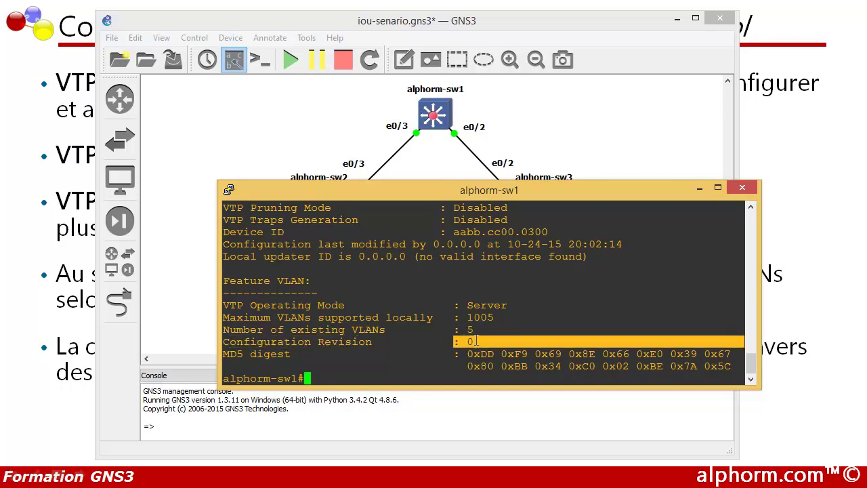
pyautogui.click(476, 341)
pyautogui.moveTo(461, 342); pyautogui.dragTo(474, 330)
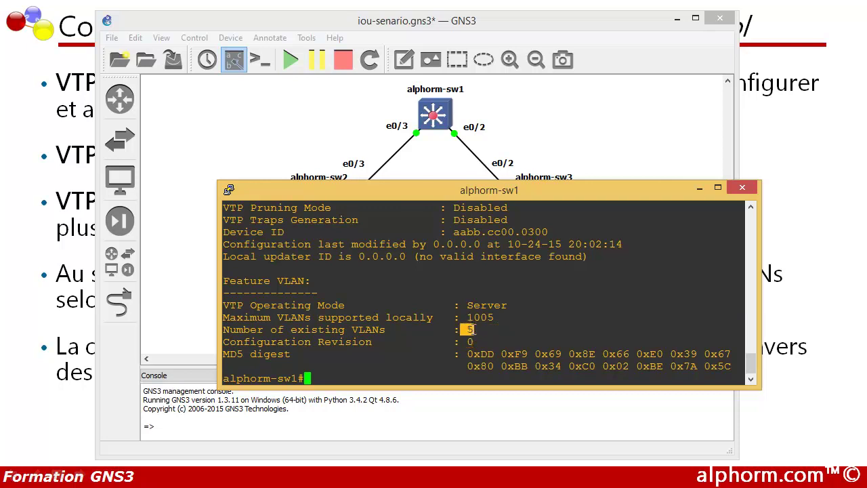
pyautogui.click(351, 372)
pyautogui.press('Return')
pyautogui.press('Return')
pyautogui.write('show')
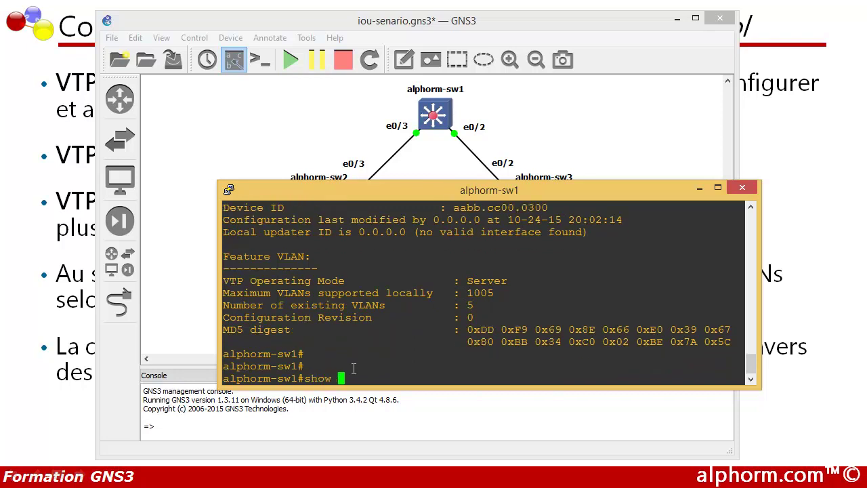
pyautogui.write(' vlan br')
# Step: Run show vlan brief and confirm only VLAN 1 and reserved VLANs 1002–1005 exist
pyautogui.press('Tab')
pyautogui.press('Return')
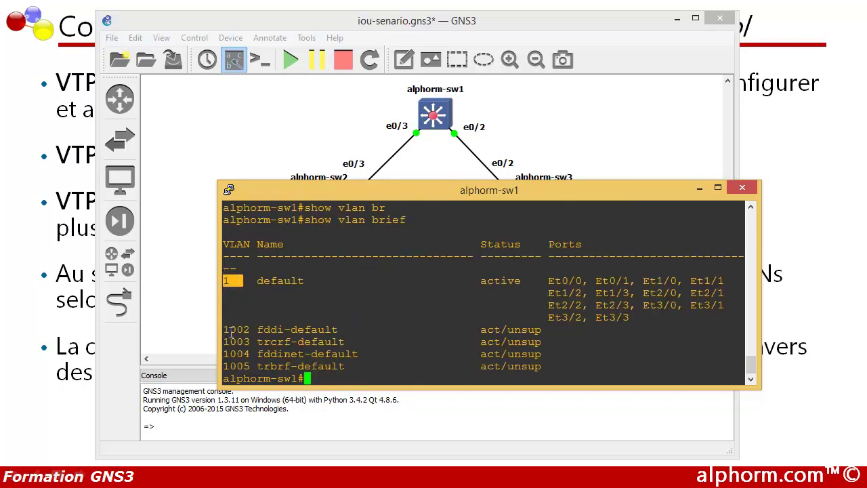
pyautogui.moveTo(224, 330); pyautogui.dragTo(256, 366)
pyautogui.click(258, 360)
pyautogui.moveTo(346, 370); pyautogui.dragTo(220, 277)
pyautogui.click(215, 309)
pyautogui.press('Return')
pyautogui.press('Return')
pyautogui.press('Return')
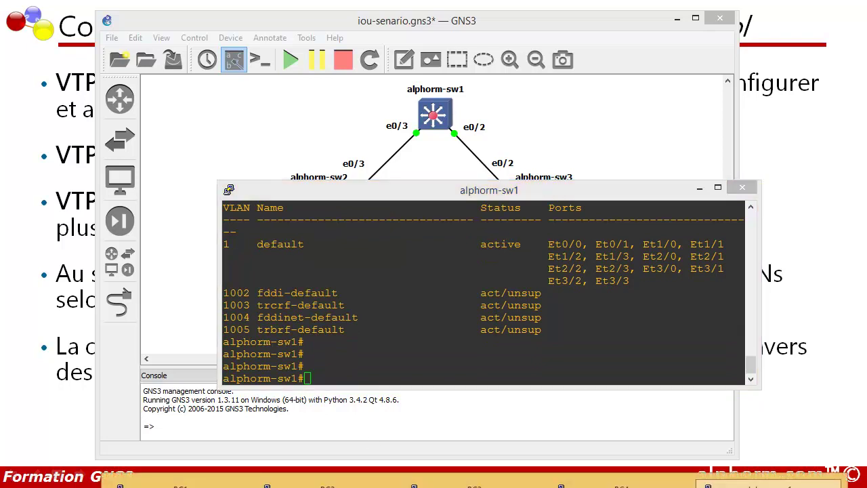
# Step: Open a console session to alphorm-sw2 from the topology and position its window
pyautogui.click(699, 188)
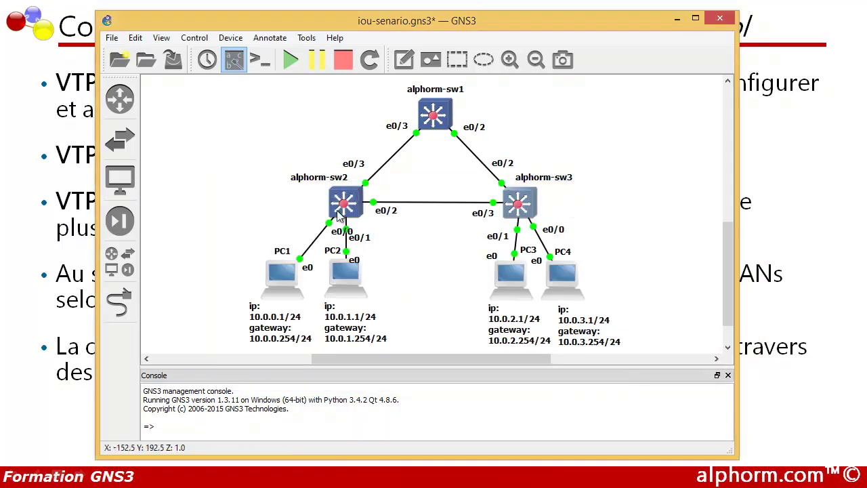
pyautogui.rightClick(338, 205)
pyautogui.click(363, 256)
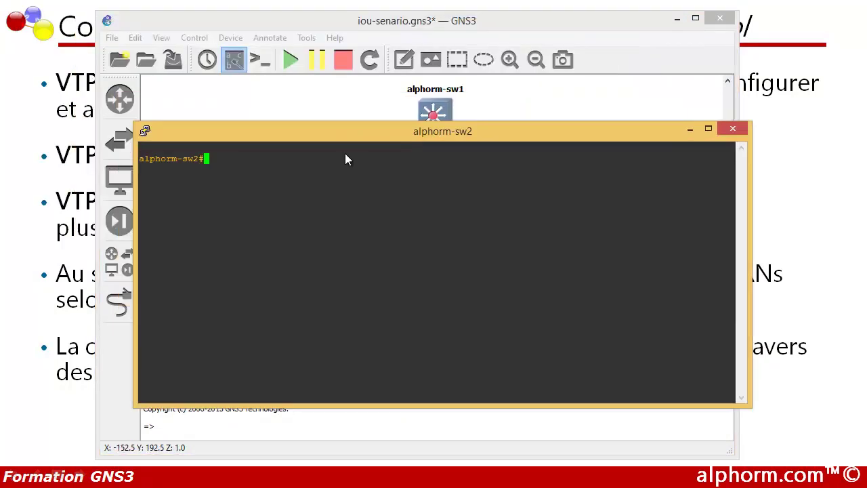
pyautogui.moveTo(335, 134); pyautogui.dragTo(424, 231)
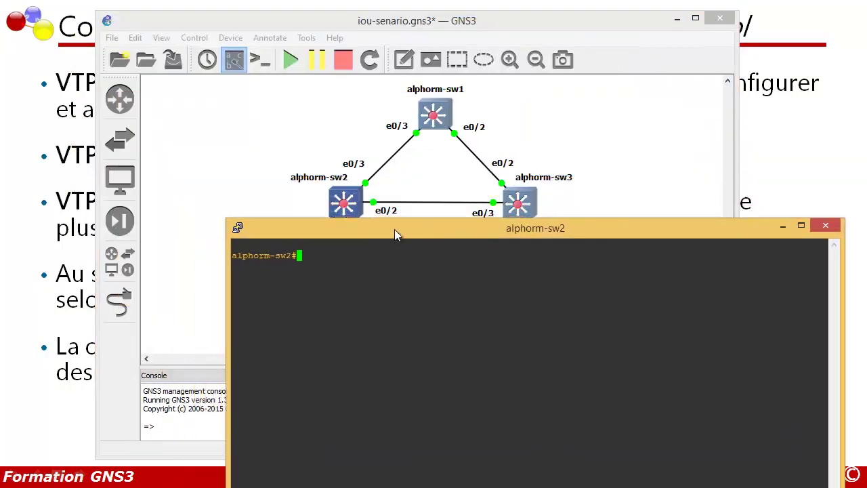
pyautogui.moveTo(224, 223); pyautogui.dragTo(287, 251)
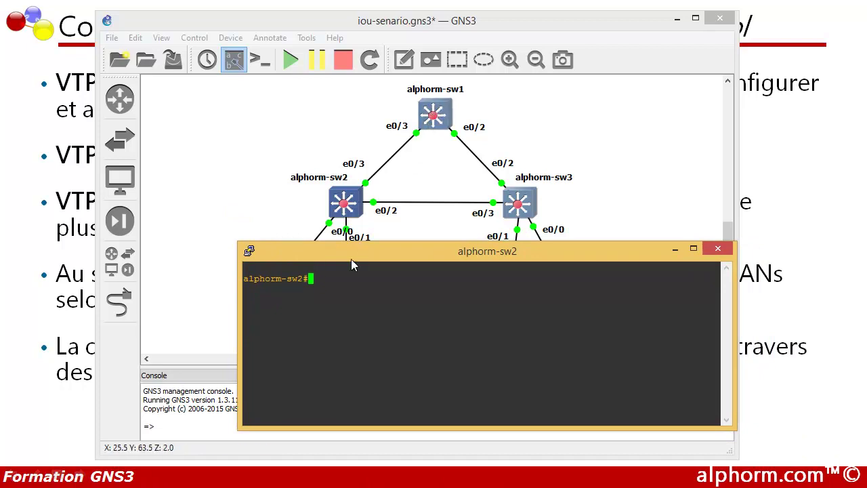
# Step: Enter global configuration mode on alphorm-sw2 and widen its console with larger text
pyautogui.write('conf t')
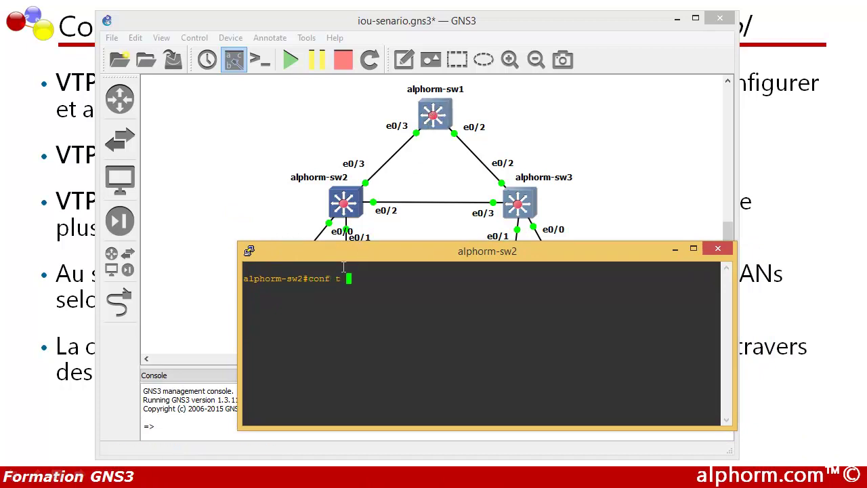
pyautogui.press('Return')
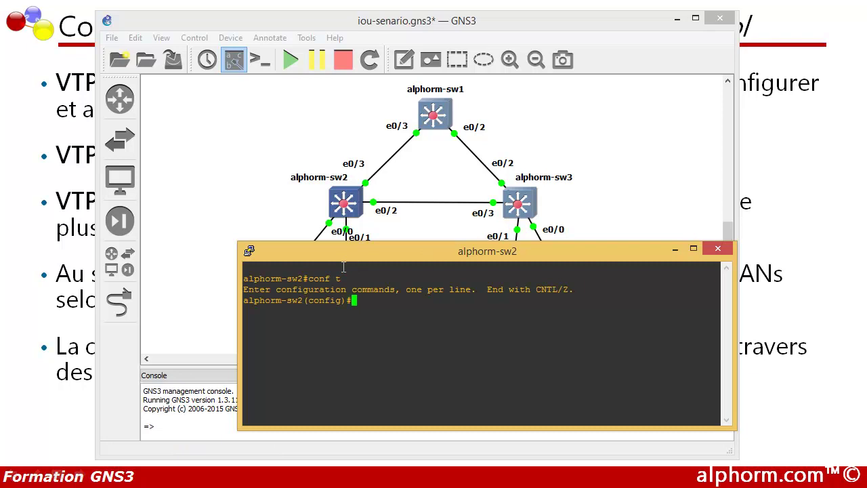
pyautogui.moveTo(359, 251); pyautogui.dragTo(355, 239)
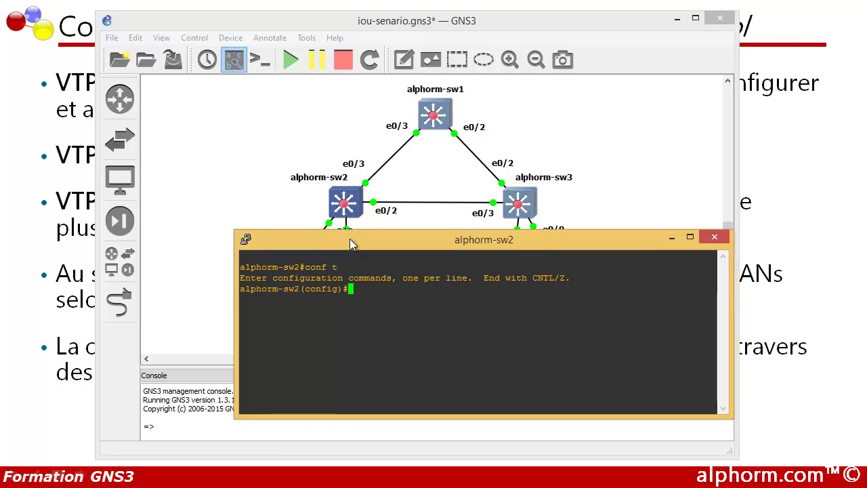
pyautogui.click(246, 239)
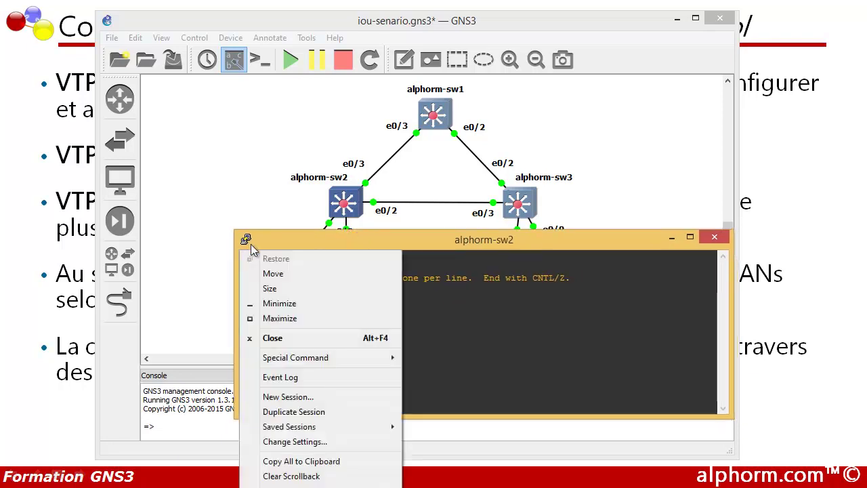
pyautogui.click(271, 287)
pyautogui.moveTo(732, 418); pyautogui.dragTo(774, 423)
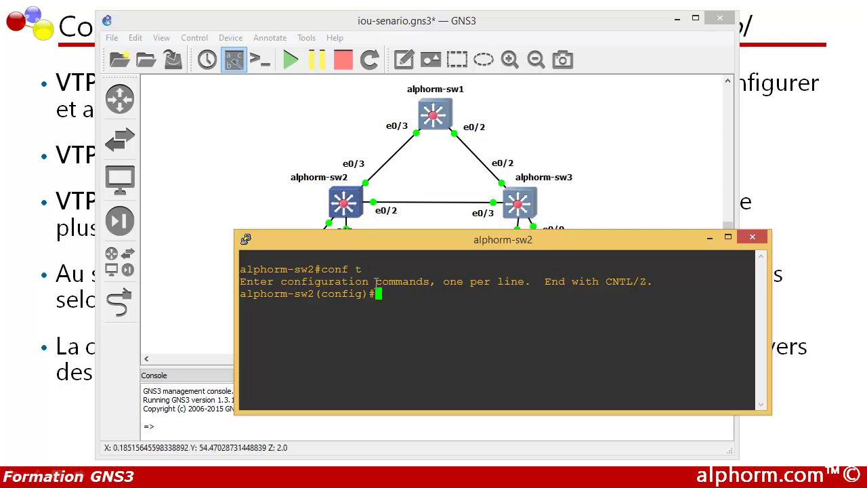
# Step: Configure interface e0/2 on alphorm-sw2 with dot1q trunk encapsulation and switchport mode trunk
pyautogui.write('int e ')
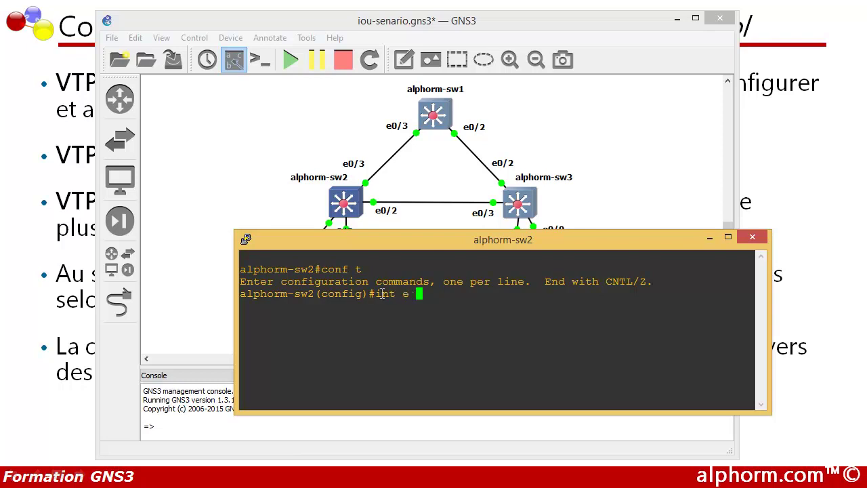
pyautogui.write('0/2')
pyautogui.press('Return')
pyautogui.write('sw2(config-if)#s')
pyautogui.press('Tab')
pyautogui.write('tr')
pyautogui.press('Tab')
pyautogui.write('e')
pyautogui.press('Tab')
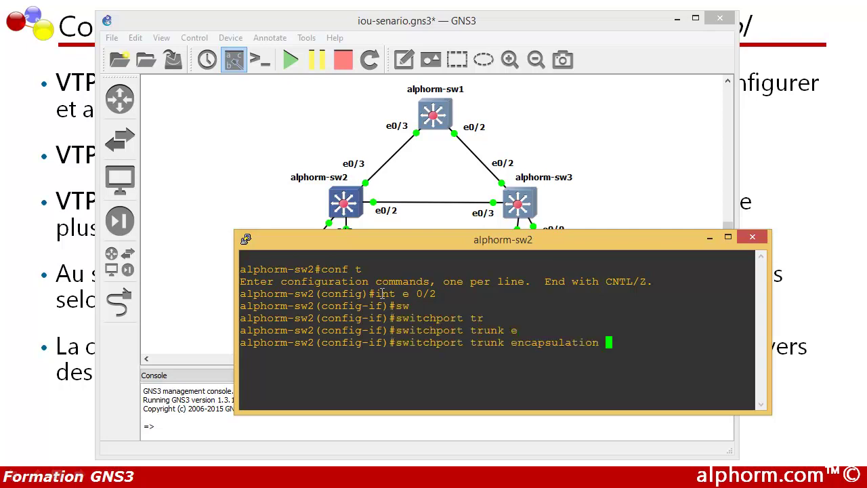
pyautogui.write('do')
pyautogui.press('Tab')
pyautogui.press('Return')
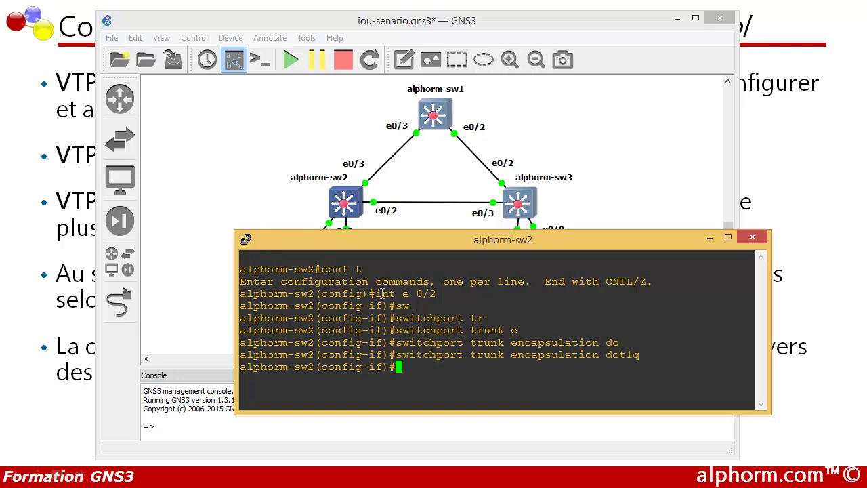
pyautogui.write('sw')
pyautogui.press('Tab')
pyautogui.write('mod')
pyautogui.press('Tab')
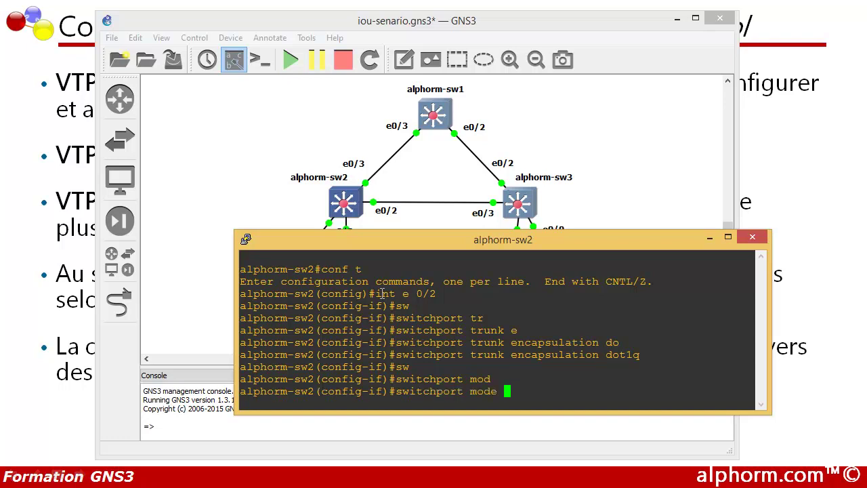
pyautogui.write('tr')
pyautogui.press('Tab')
pyautogui.press('Return')
pyautogui.write('exit')
pyautogui.press('Return')
# Step: Configure interface e0/3 the same way, as a dot1q-encapsulated trunk port, then exit
pyautogui.write('i')
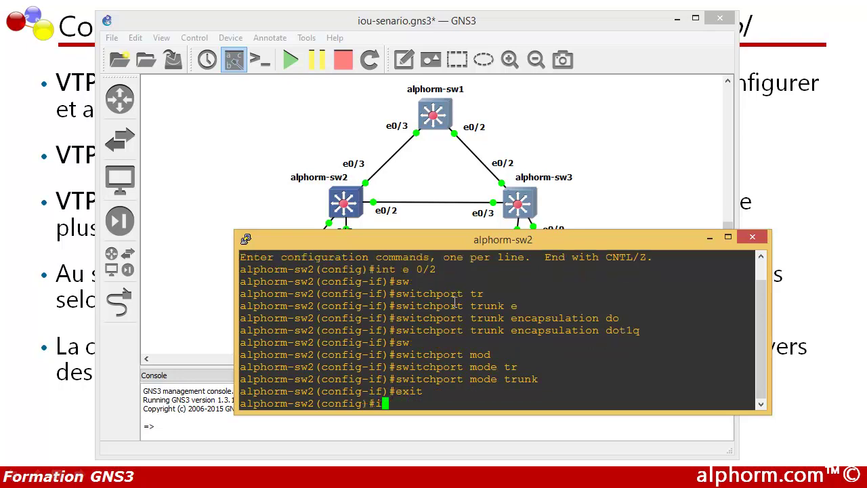
pyautogui.write('nt e 0/3')
pyautogui.press('Return')
pyautogui.write('sw2(config-if)#sw')
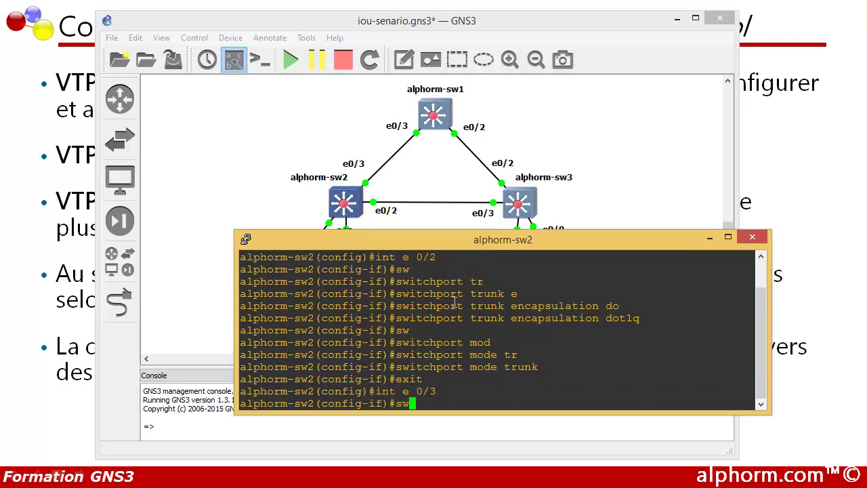
pyautogui.press('Tab')
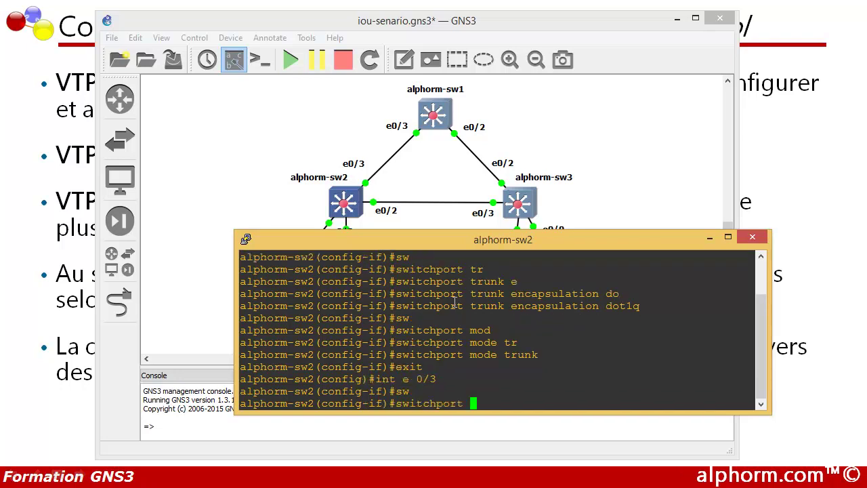
pyautogui.write('tr')
pyautogui.press('Tab')
pyautogui.write('e')
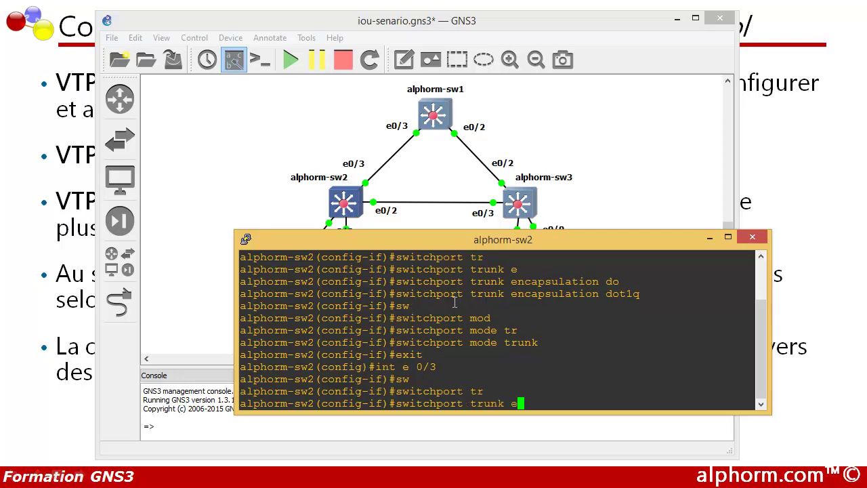
pyautogui.write('n')
pyautogui.press('Tab')
pyautogui.write('d')
pyautogui.press('Tab')
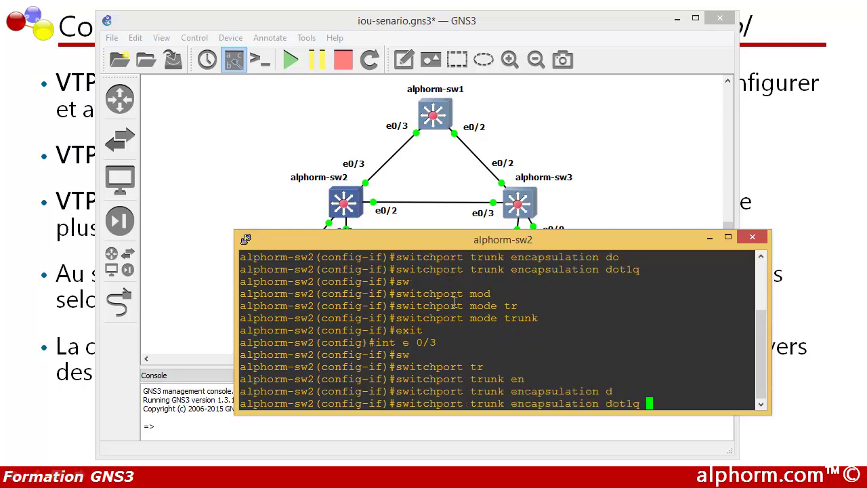
pyautogui.press('Return')
pyautogui.write('sw2(config-if)#sw')
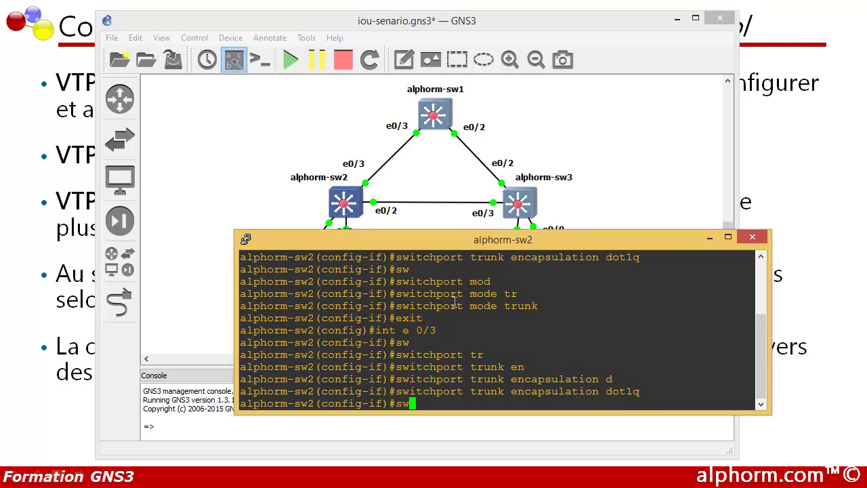
pyautogui.press('Tab')
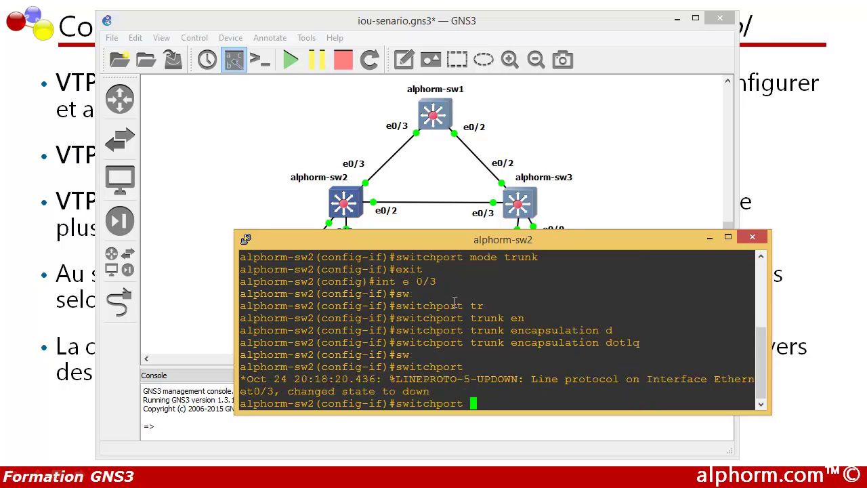
pyautogui.write('mode tr')
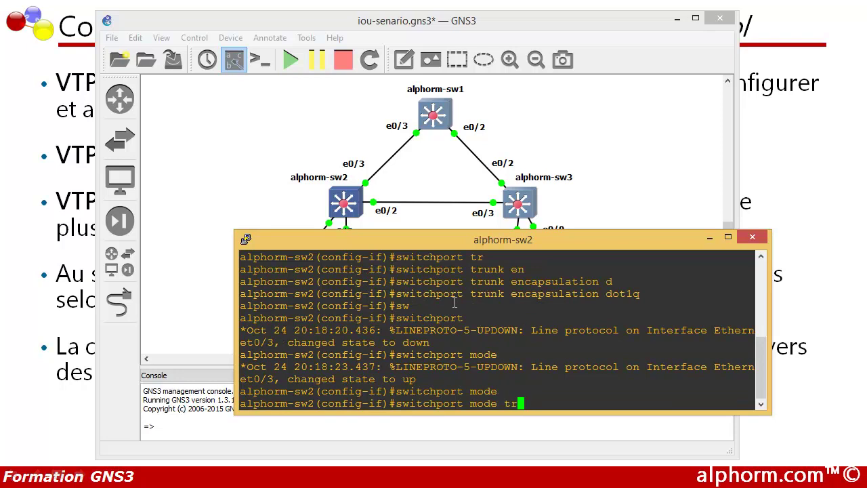
pyautogui.press('Tab')
pyautogui.press('Return')
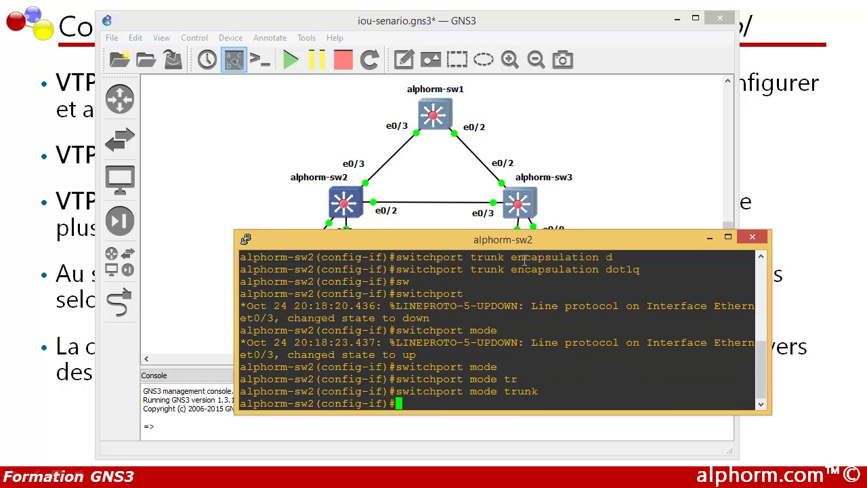
pyautogui.moveTo(612, 269); pyautogui.dragTo(640, 268)
pyautogui.moveTo(475, 320); pyautogui.dragTo(540, 319)
pyautogui.click(536, 322)
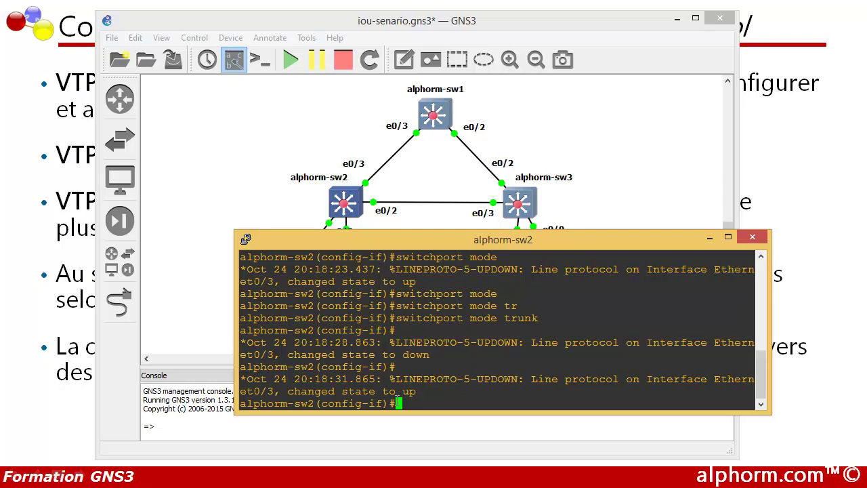
pyautogui.write('exit')
pyautogui.press('Return')
pyautogui.press('Return')
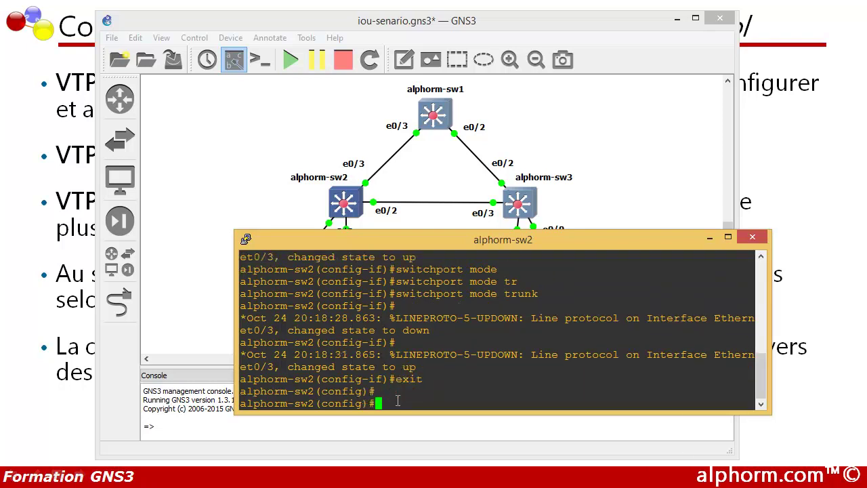
# Step: Set alphorm-sw2 to VTP client mode in domain 'formation' and apply the VTP password
pyautogui.write('vtp ')
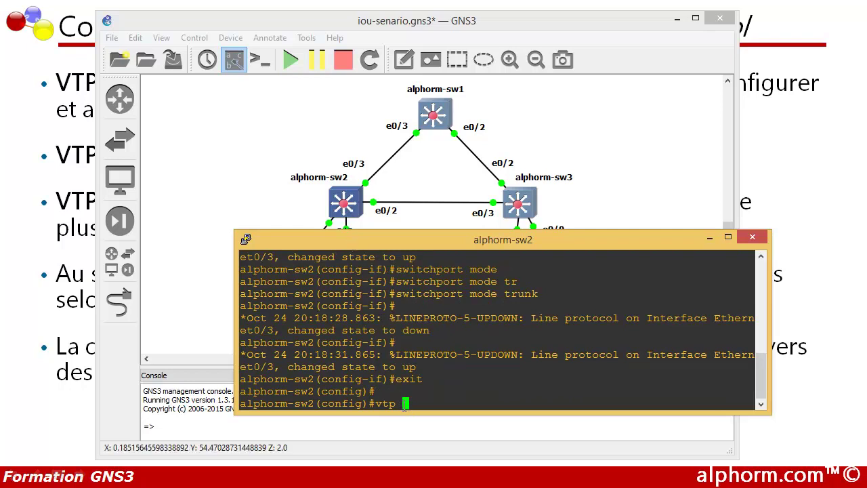
pyautogui.write('mode ')
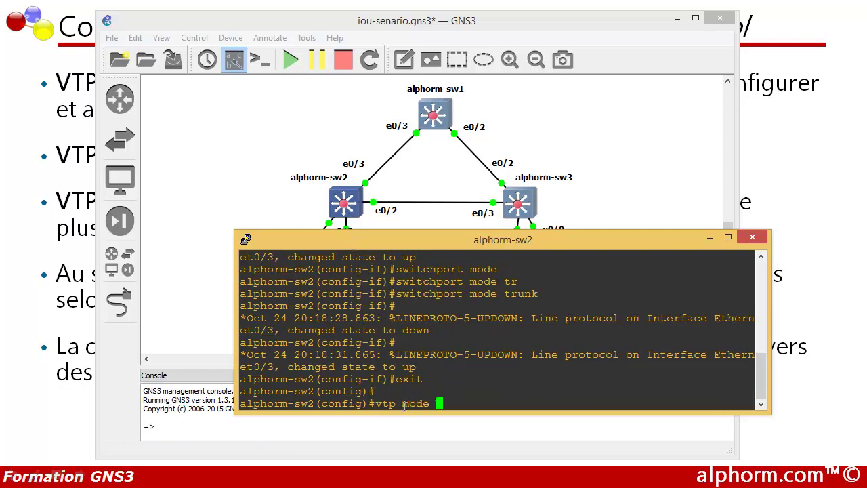
pyautogui.write('client')
pyautogui.press('Return')
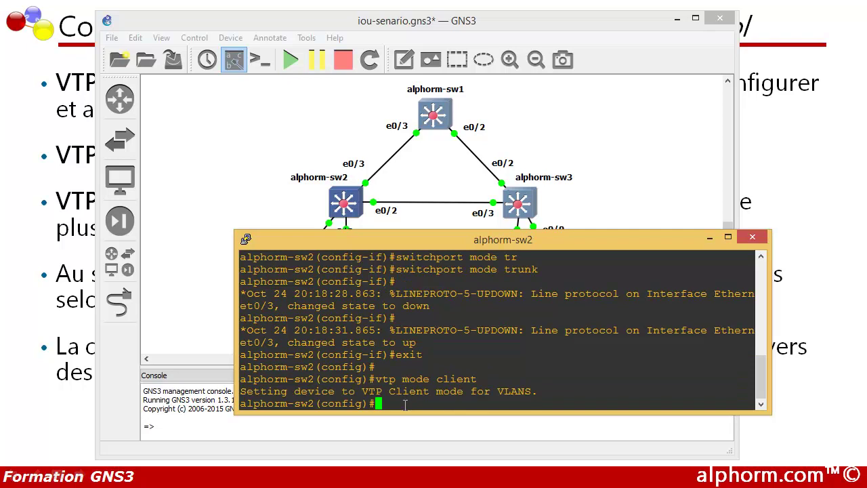
pyautogui.write('vtp domaine')
pyautogui.press('BackSpace')
pyautogui.press('BackSpace')
pyautogui.write('formation')
pyautogui.press('Return')
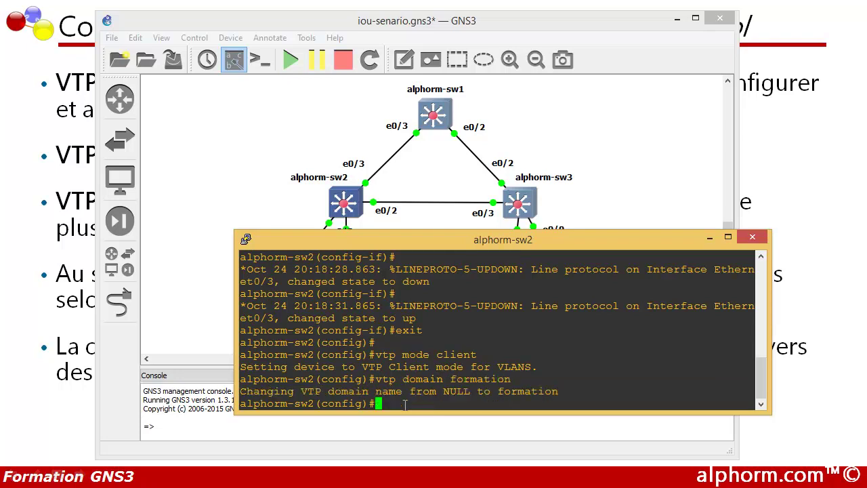
pyautogui.write('vtp pass')
pyautogui.press('Tab')
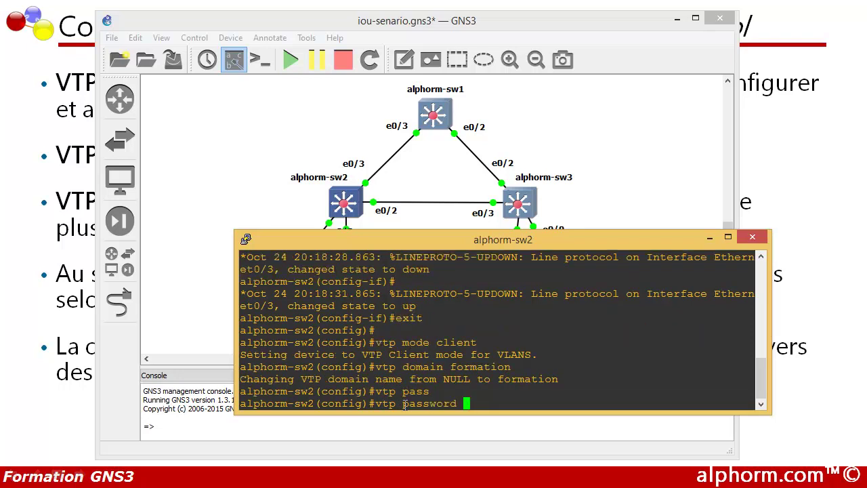
pyautogui.write('alphorm')
pyautogui.press('Return')
pyautogui.press('Return')
pyautogui.press('Return')
pyautogui.press('Return')
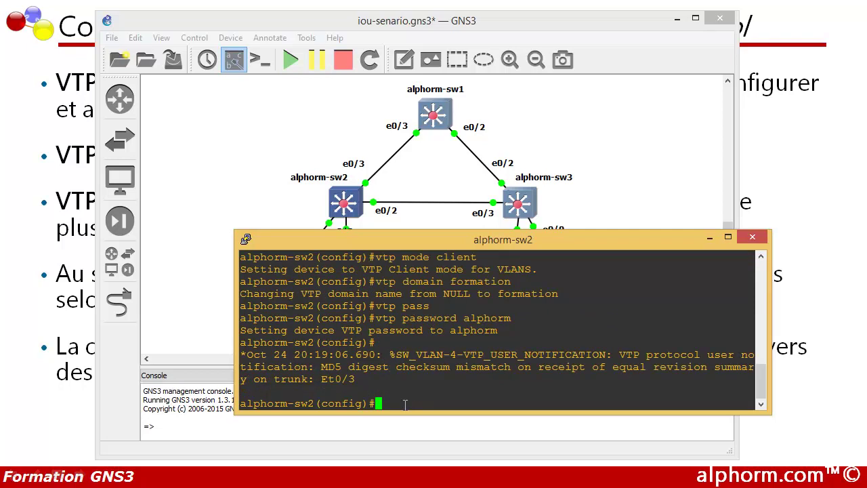
pyautogui.moveTo(363, 348); pyautogui.dragTo(337, 326)
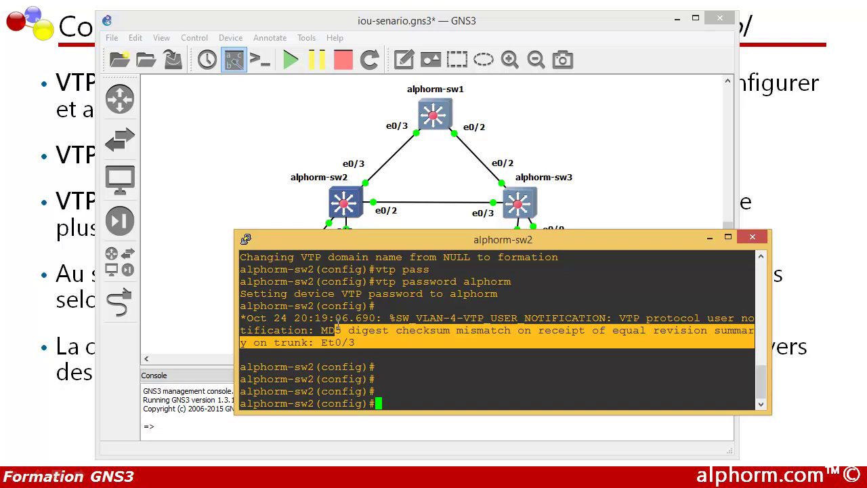
pyautogui.moveTo(337, 326); pyautogui.dragTo(365, 341)
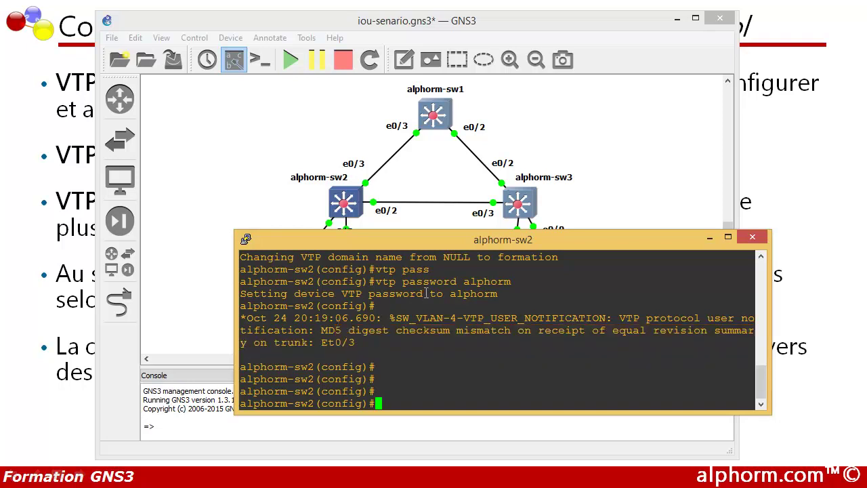
# Step: Return to the privileged prompt and start a show interfaces command
pyautogui.write('exit')
pyautogui.press('Return')
pyautogui.press('Return')
pyautogui.press('Return')
pyautogui.write('show')
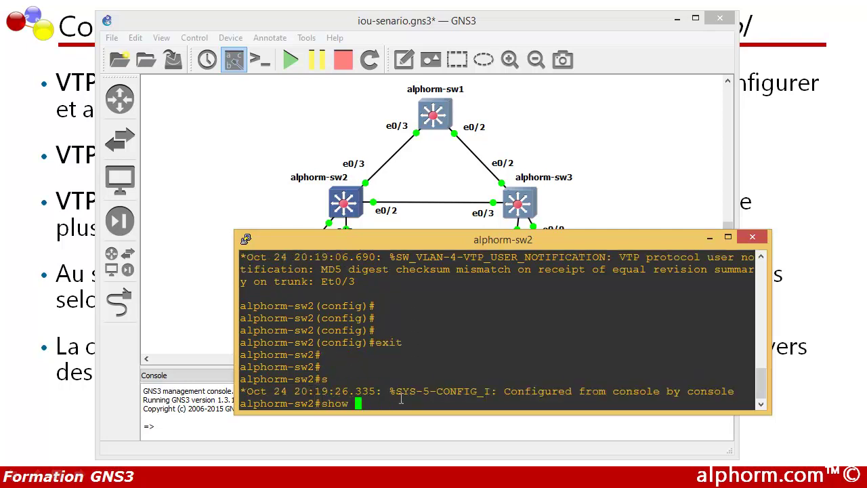
pyautogui.press('Return')
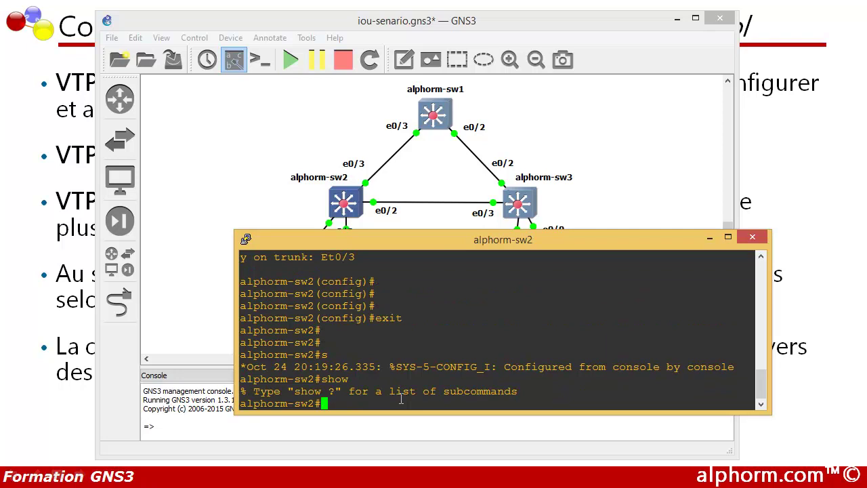
pyautogui.press('Up')
pyautogui.write('inte')
pyautogui.press('Tab')
# Step: List trunk interfaces, confirming Et0/2 and Et0/3 trunk with 802.1q encapsulation
pyautogui.write('tr')
pyautogui.press('Tab')
pyautogui.press('Return')
pyautogui.scroll(2, 312, 318)
pyautogui.moveTo(241, 318); pyautogui.dragTo(280, 317)
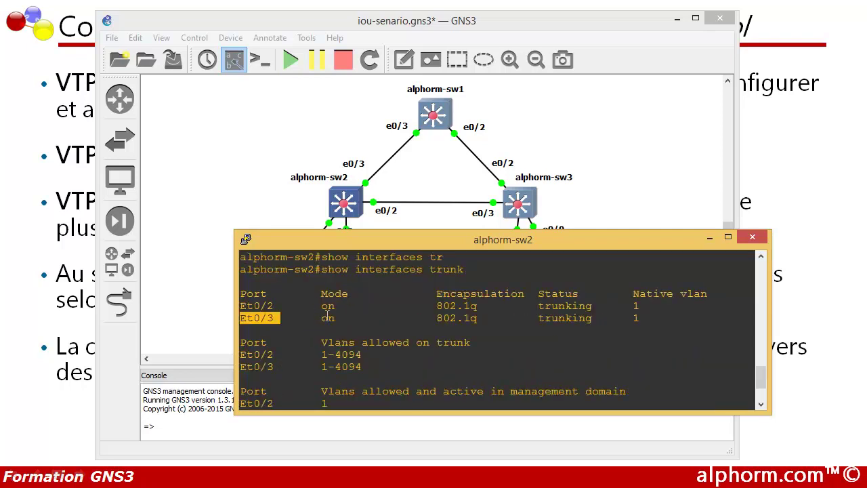
pyautogui.moveTo(431, 306); pyautogui.dragTo(478, 306)
pyautogui.scroll(-2, 427, 319)
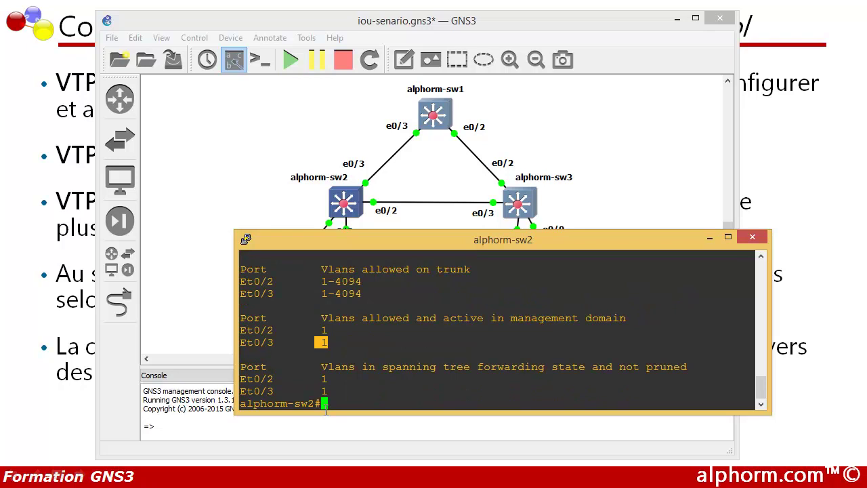
# Step: Run show vtp status to confirm client mode in domain formation at revision 0
pyautogui.write('show vtp sta')
pyautogui.press('Tab')
pyautogui.press('Return')
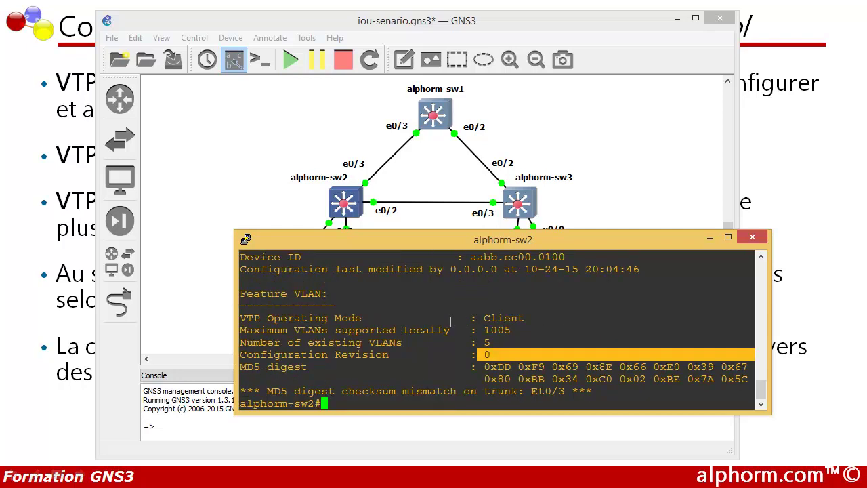
pyautogui.scroll(2, 371, 324)
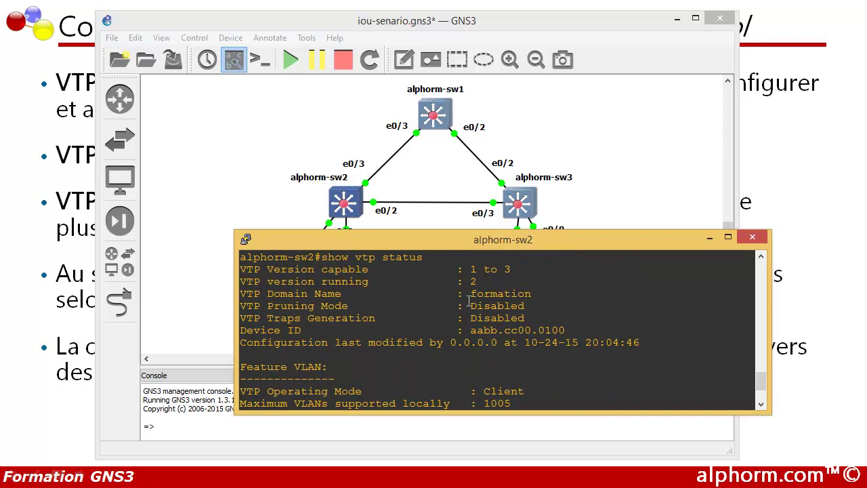
pyautogui.scroll(-2, 469, 301)
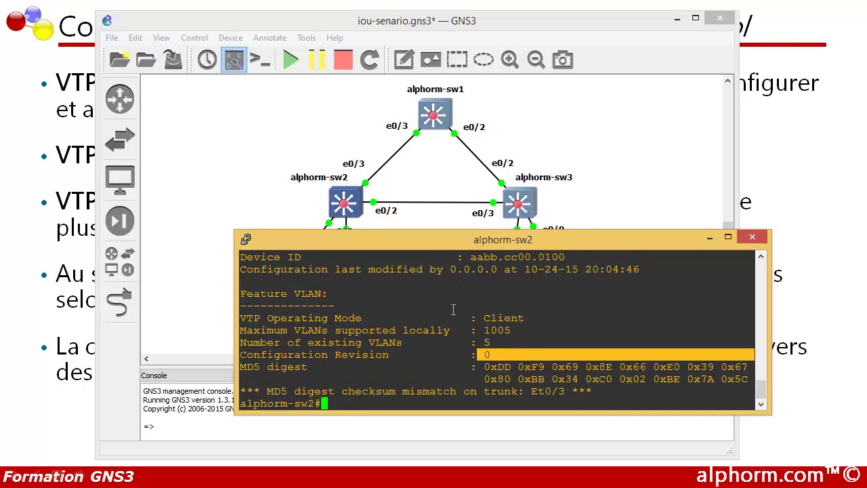
pyautogui.scroll(2, 397, 309)
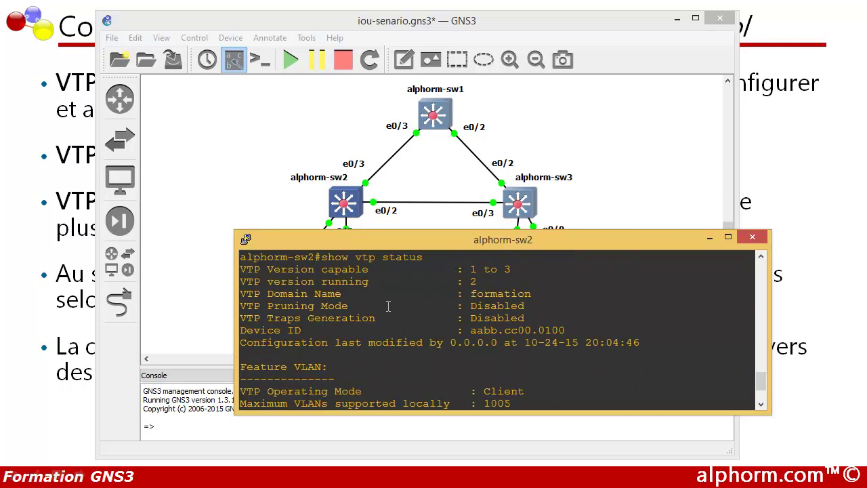
pyautogui.scroll(-2, 388, 306)
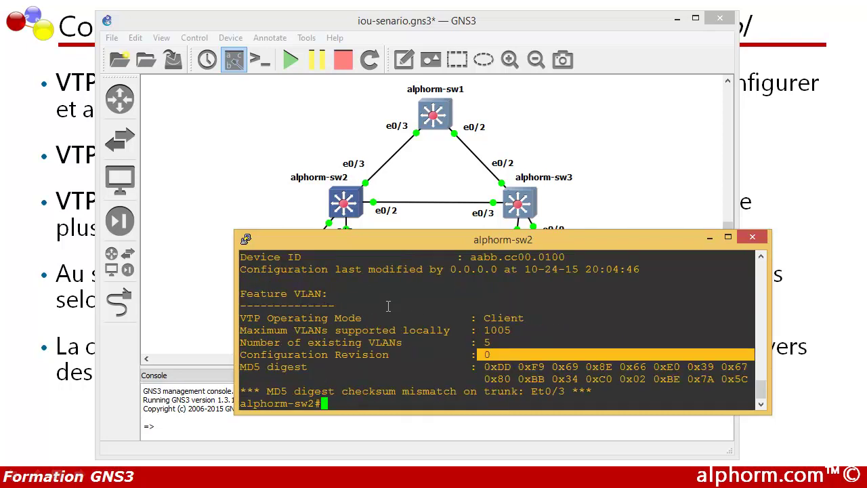
# Step: Run show vlan brief, showing only VLAN 1 and 1002–1005, then bring up alphorm-sw3's actions
pyautogui.write('show vlan ')
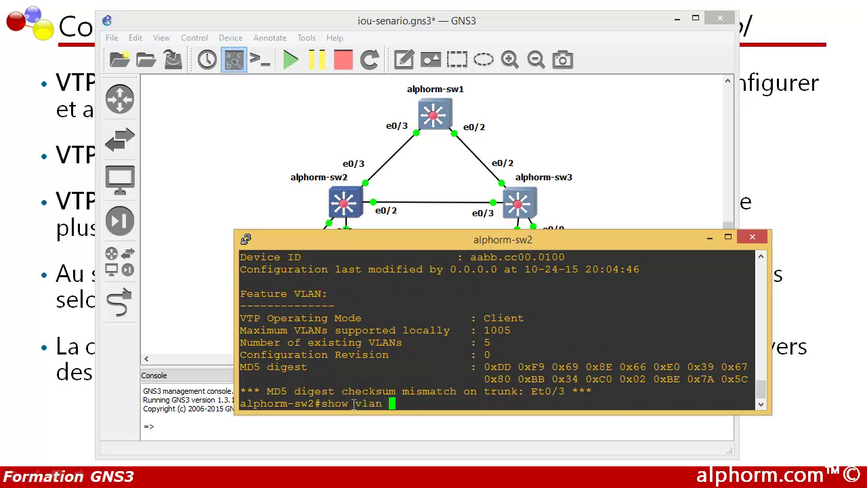
pyautogui.write('br')
pyautogui.press('Return')
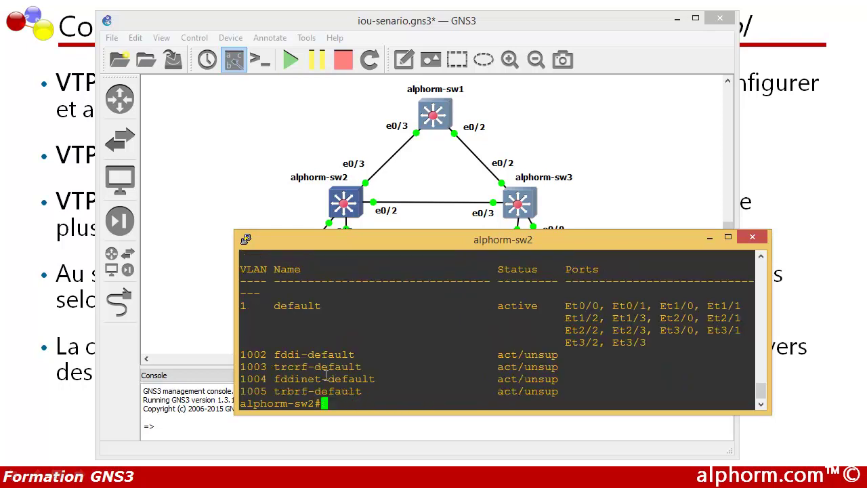
pyautogui.doubleClick(246, 305)
pyautogui.moveTo(242, 354); pyautogui.dragTo(270, 391)
pyautogui.click(326, 390)
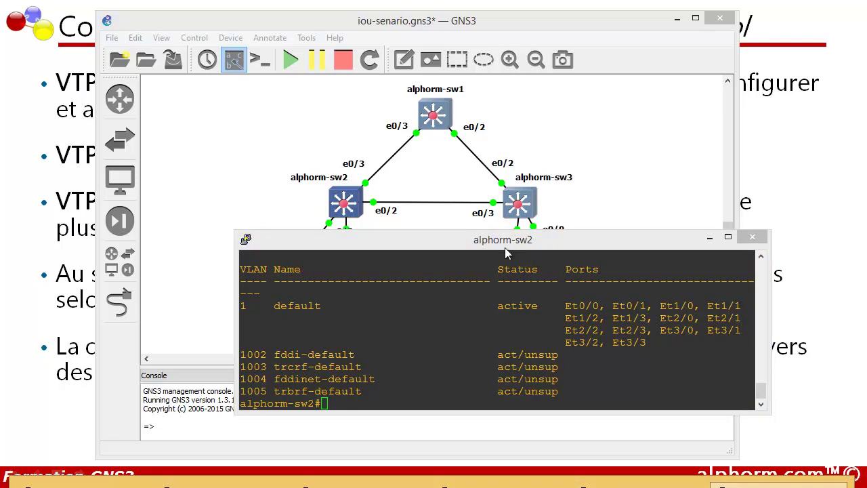
pyautogui.rightClick(519, 192)
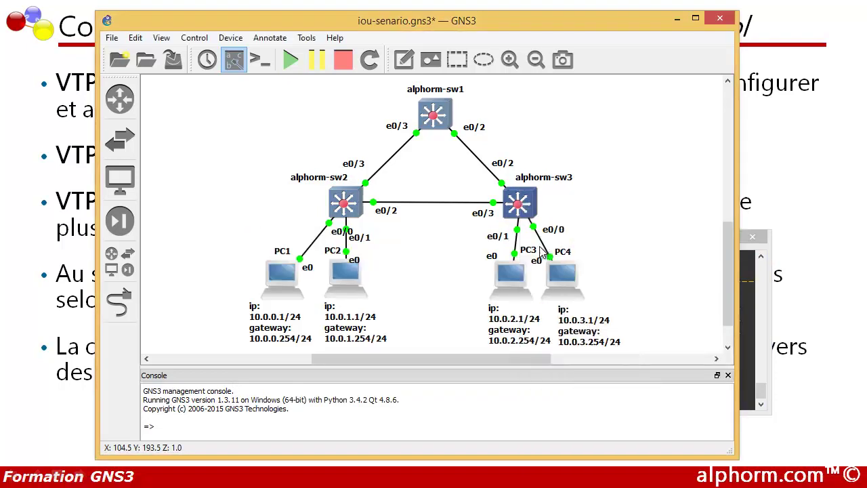
# Step: Open the alphorm-sw3 console and enter global configuration mode with conf t
pyautogui.click(558, 245)
pyautogui.moveTo(203, 0); pyautogui.dragTo(339, 160)
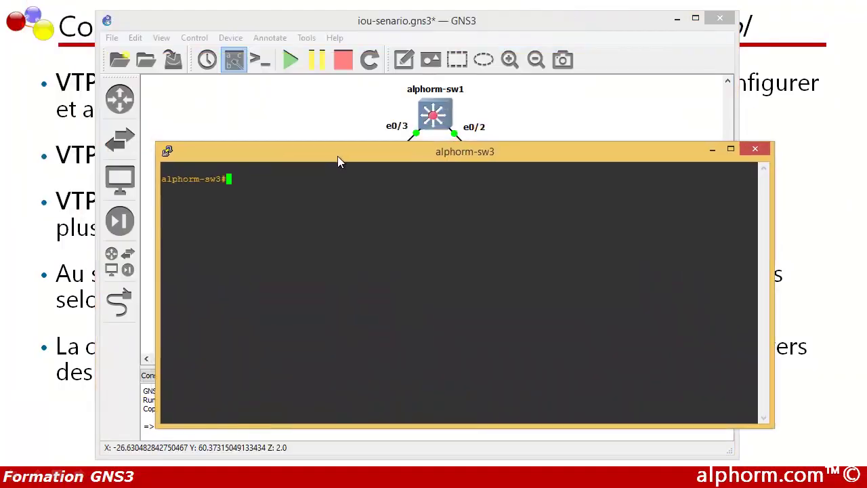
pyautogui.write('conf t')
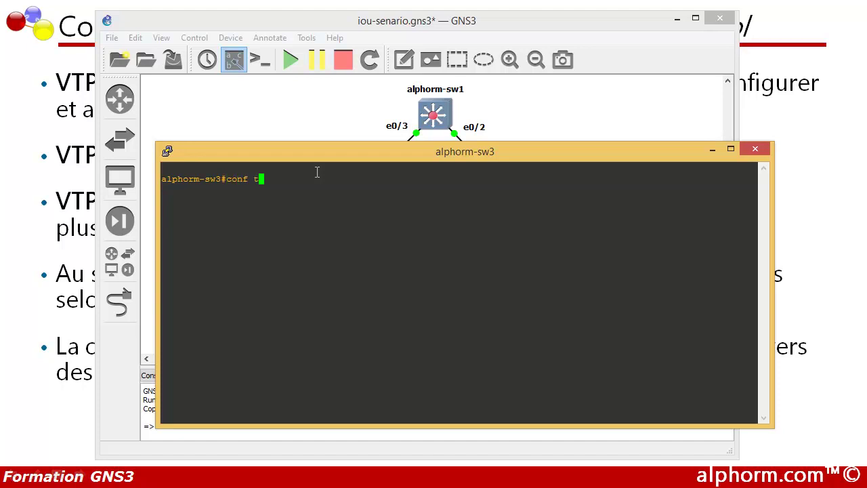
pyautogui.press('Return')
# Step: Change the terminal font to 12-point Courier New and apply it
pyautogui.click(168, 150)
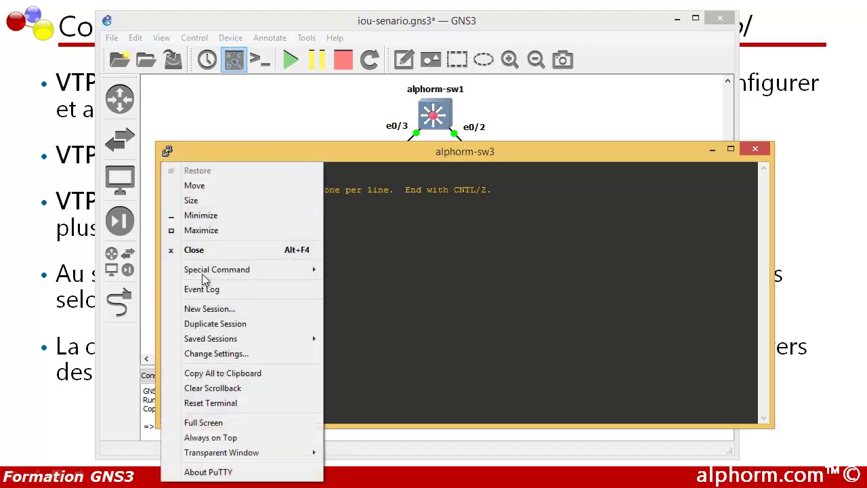
pyautogui.click(212, 354)
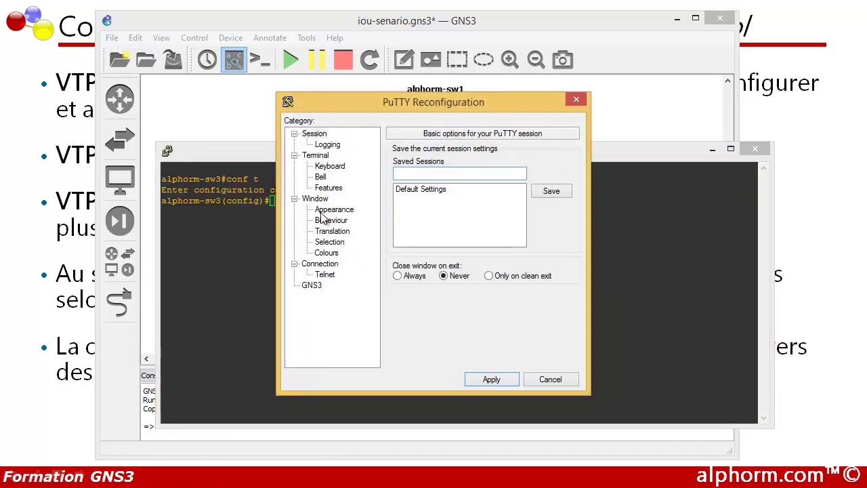
pyautogui.click(325, 212)
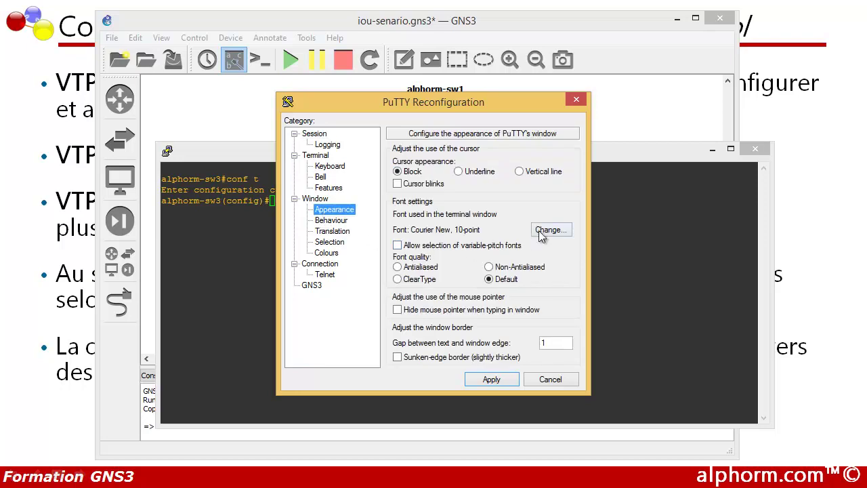
pyautogui.click(542, 231)
pyautogui.click(540, 261)
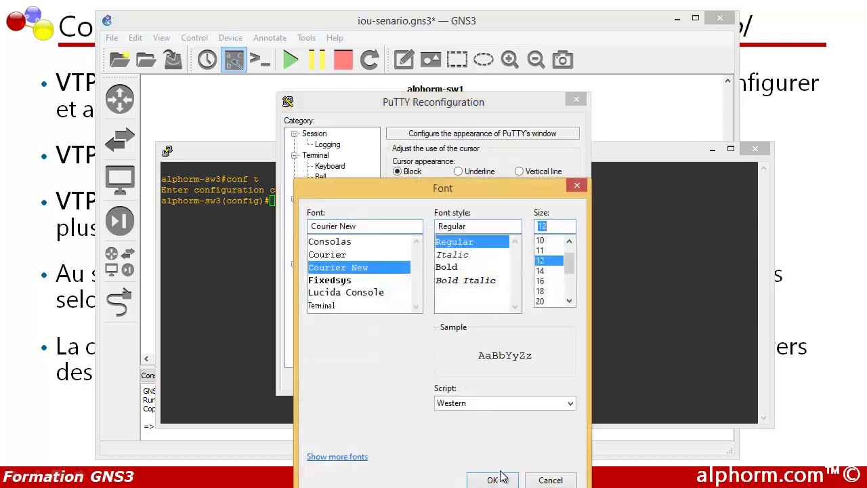
pyautogui.click(493, 479)
pyautogui.click(491, 379)
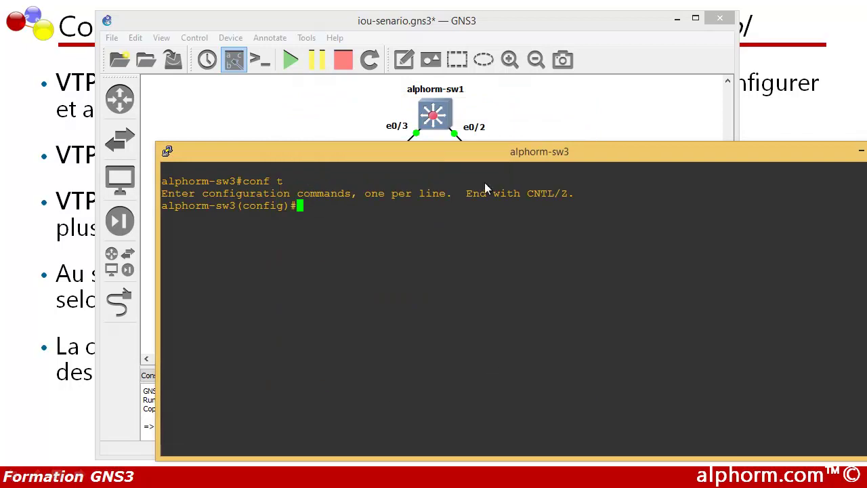
pyautogui.moveTo(166, 151); pyautogui.dragTo(269, 196)
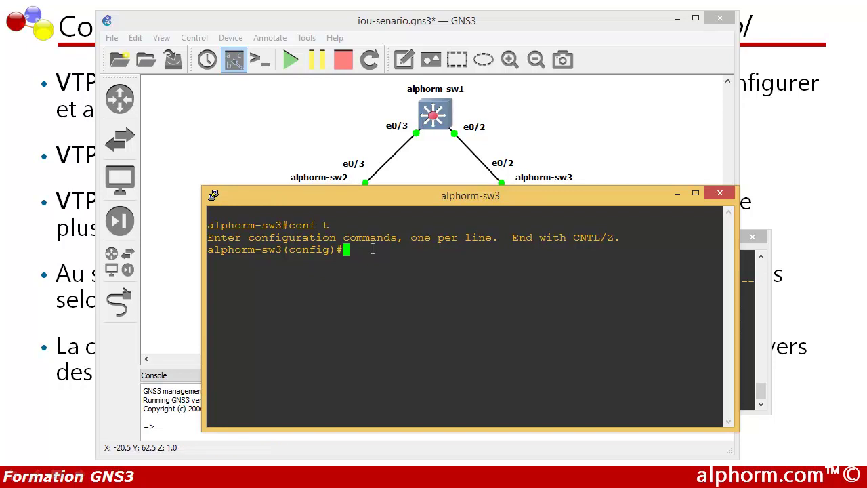
# Step: Make e0/2 on alphorm-sw3 a dot1q trunk port, then begin on interface e0/3
pyautogui.write('int')
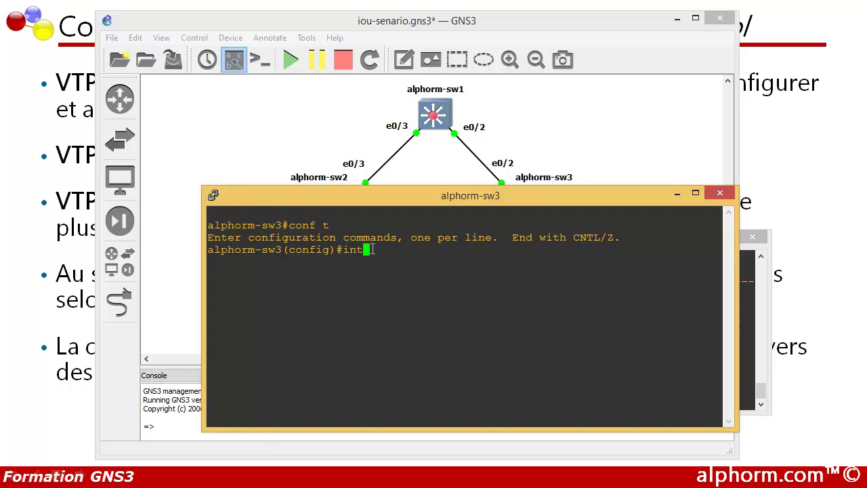
pyautogui.moveTo(385, 200); pyautogui.dragTo(409, 259)
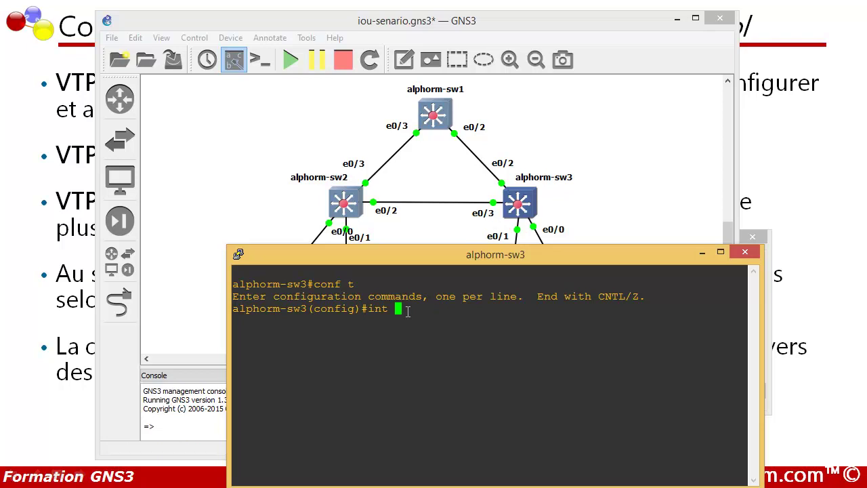
pyautogui.write('e 0/2')
pyautogui.press('Return')
pyautogui.write('sw')
pyautogui.press('Tab')
pyautogui.write('tr')
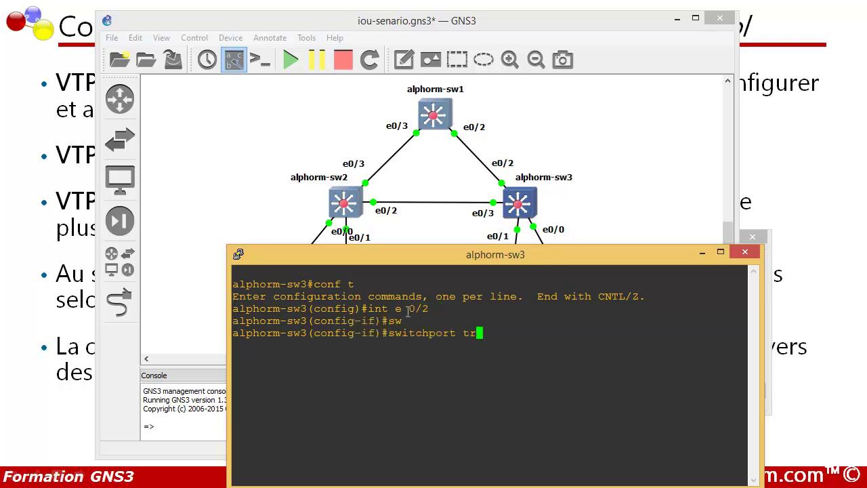
pyautogui.press('Tab')
pyautogui.write('en')
pyautogui.press('Tab')
pyautogui.write('dot')
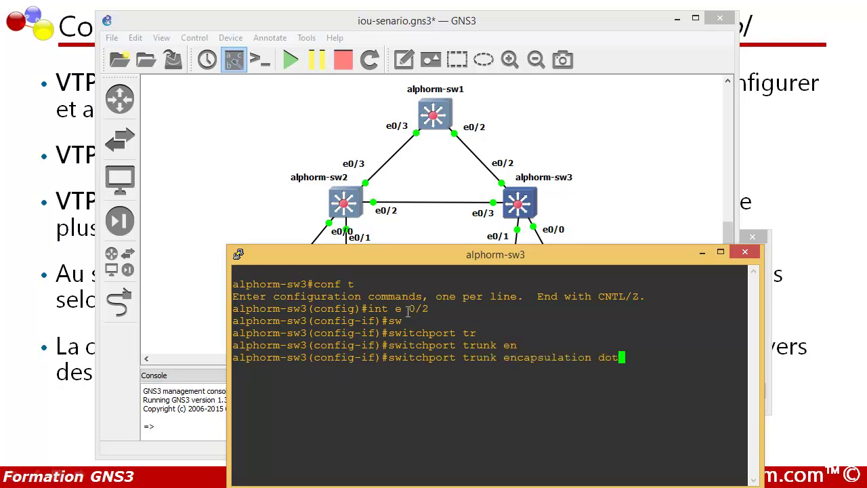
pyautogui.press('Tab')
pyautogui.press('Return')
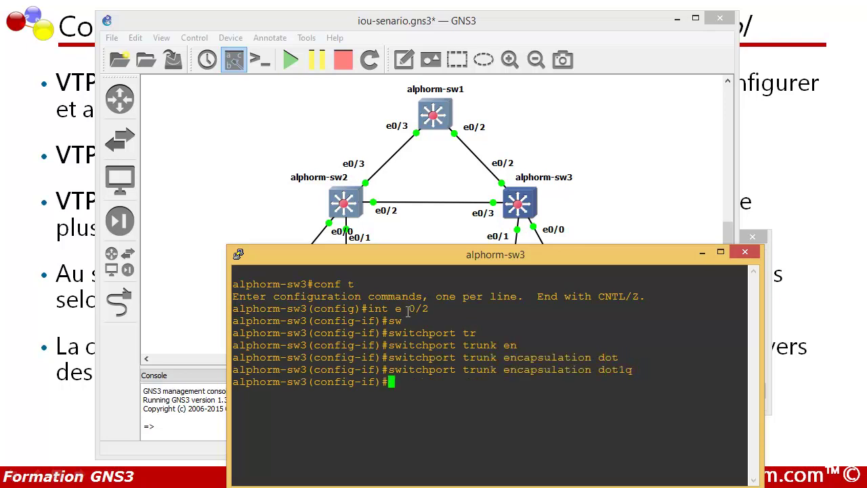
pyautogui.write('sw')
pyautogui.press('Tab')
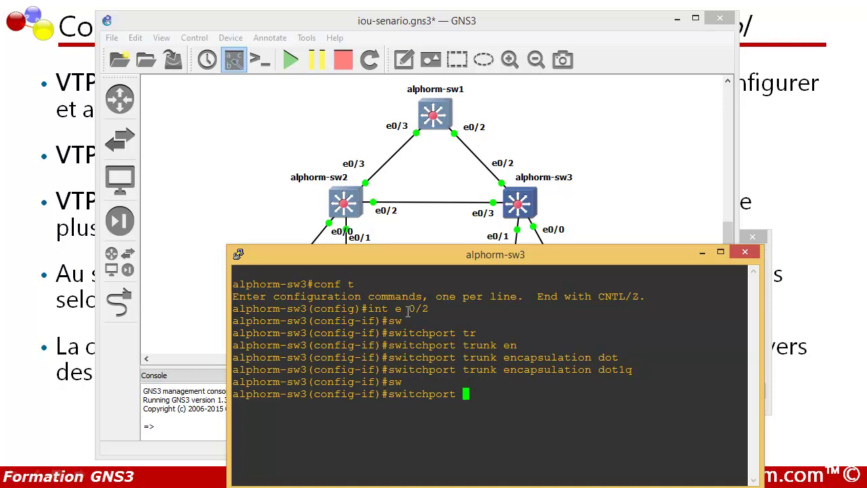
pyautogui.write('mod')
pyautogui.press('Tab')
pyautogui.write('tr')
pyautogui.press('Tab')
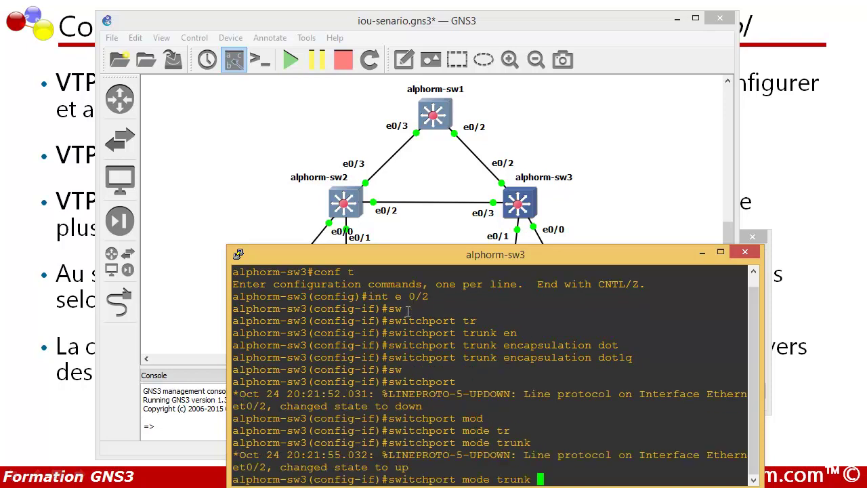
pyautogui.press('Return')
pyautogui.press('Return')
pyautogui.press('Return')
pyautogui.press('Return')
pyautogui.write('exi')
pyautogui.press('Tab')
pyautogui.press('Return')
pyautogui.press('Return')
pyautogui.press('Return')
pyautogui.write('int e')
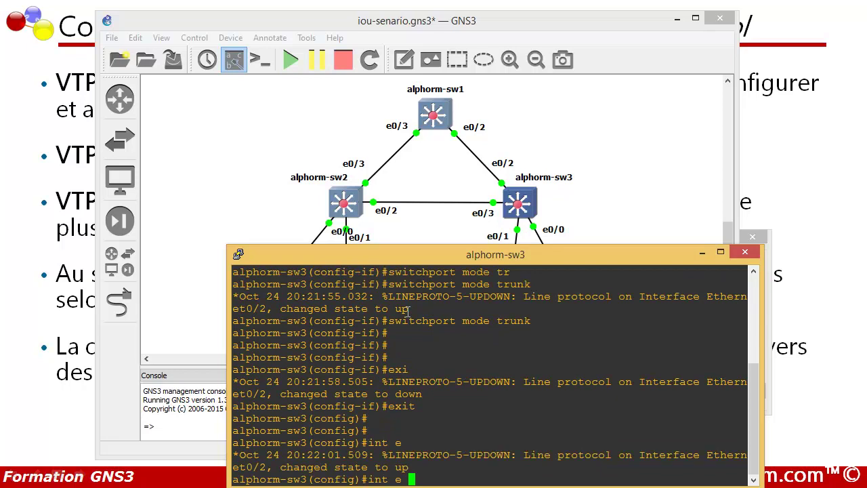
pyautogui.write(' 3')
# Step: Select interface e0/3 on sw3 and set its trunk encapsulation to dot1q
pyautogui.press('BackSpace')
pyautogui.write('0/3')
pyautogui.press('Return')
pyautogui.write('sw')
pyautogui.press('Tab')
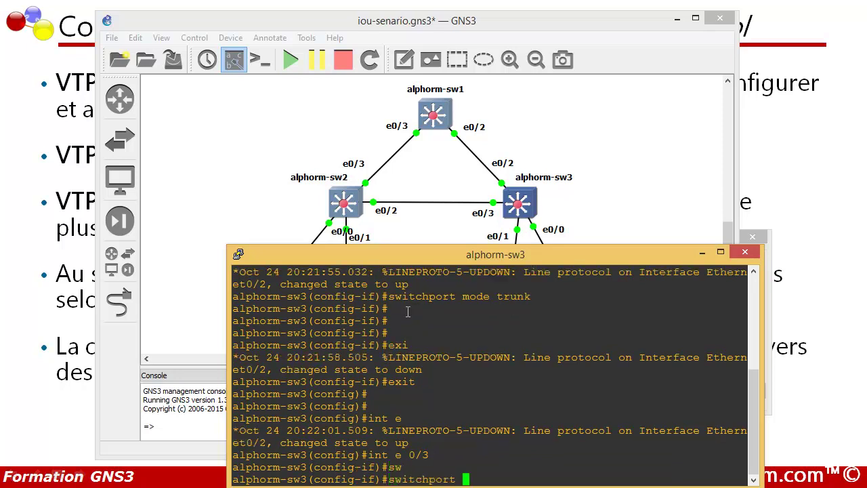
pyautogui.write('tr')
pyautogui.press('Tab')
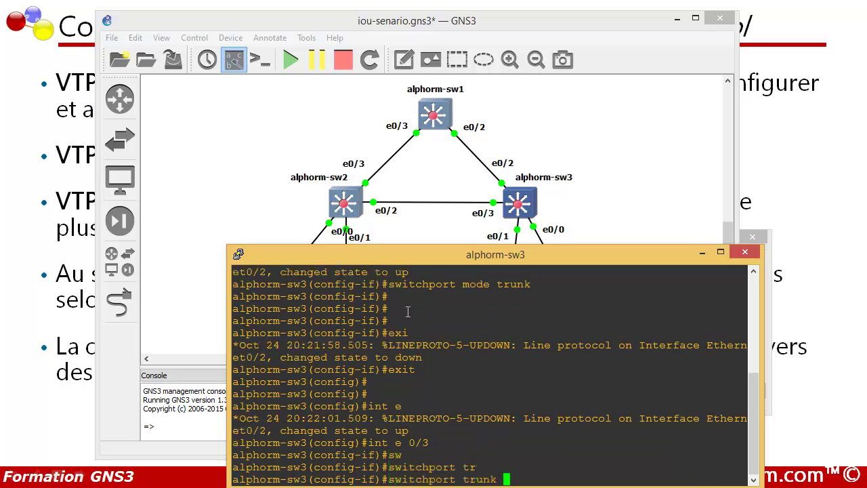
pyautogui.write('en')
pyautogui.press('Tab')
pyautogui.write('dot')
pyautogui.press('Tab')
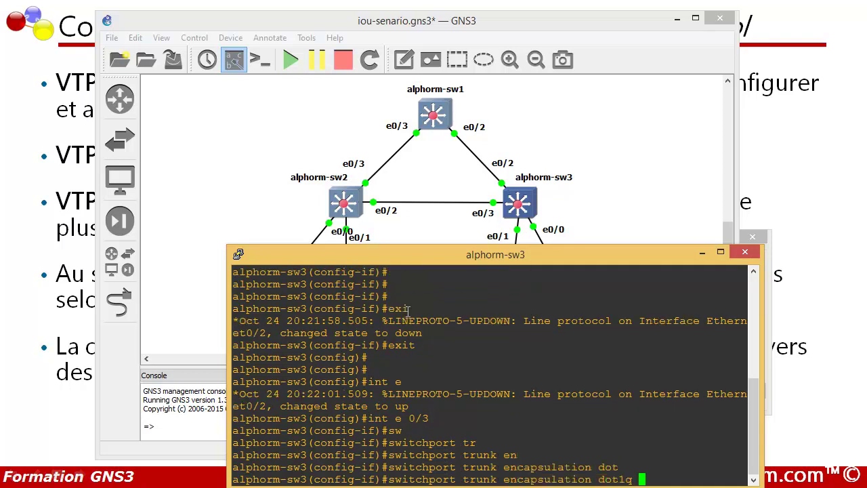
pyautogui.press('Return')
# Step: Put e0/3 into switchport trunk mode and leave configuration mode
pyautogui.write('swi')
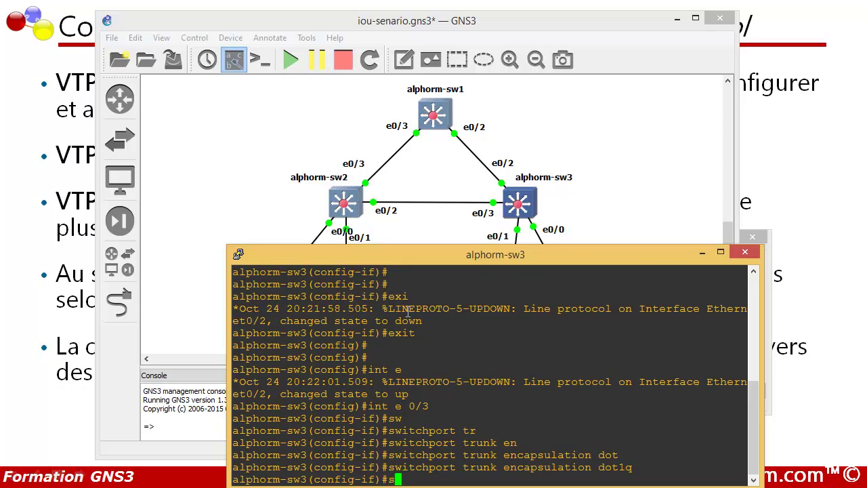
pyautogui.press('Tab')
pyautogui.write('mo')
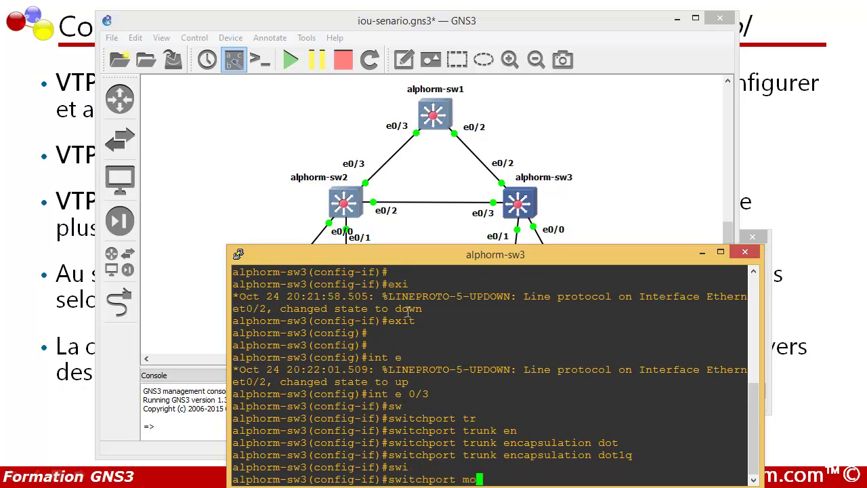
pyautogui.press('Tab')
pyautogui.write('tr')
pyautogui.press('Tab')
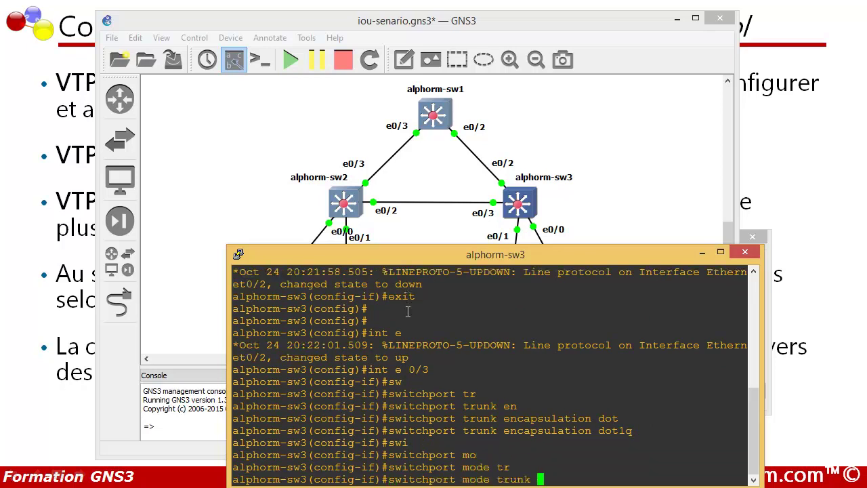
pyautogui.press('Return')
pyautogui.write('exit')
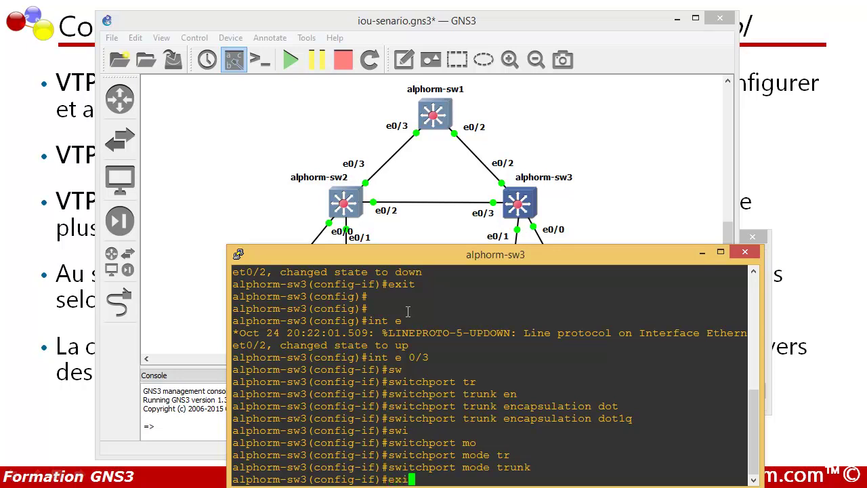
pyautogui.press('Return')
pyautogui.press('Return')
pyautogui.press('Return')
pyautogui.press('Return')
pyautogui.write('exit')
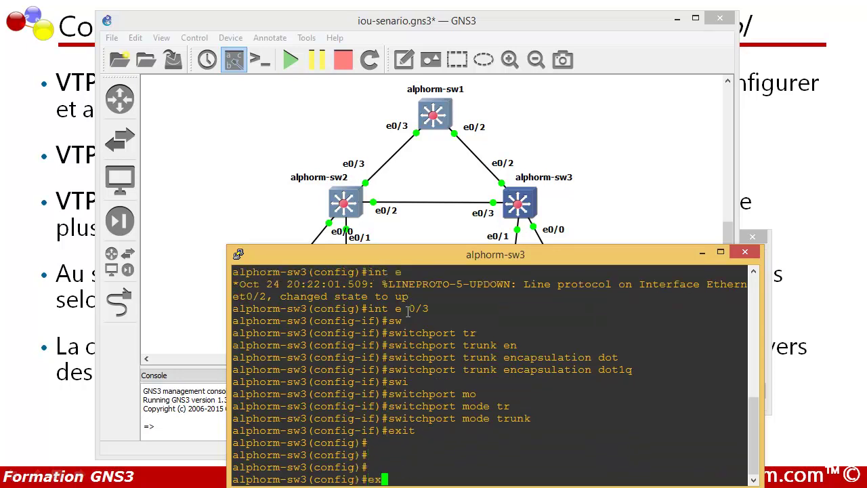
pyautogui.press('Return')
pyautogui.press('Return')
pyautogui.press('Return')
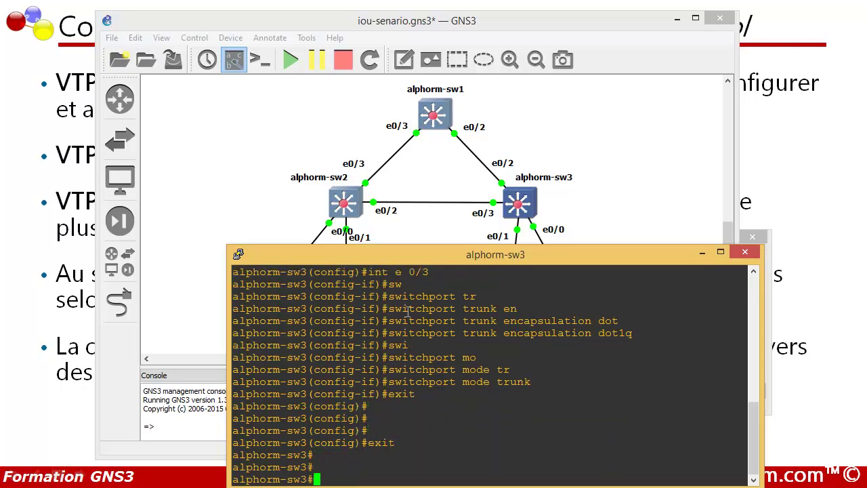
# Step: Run 'show interfaces trunk' to confirm Et0/2 and Et0/3 trunk with 802.1q
pyautogui.write('show')
pyautogui.press('Tab')
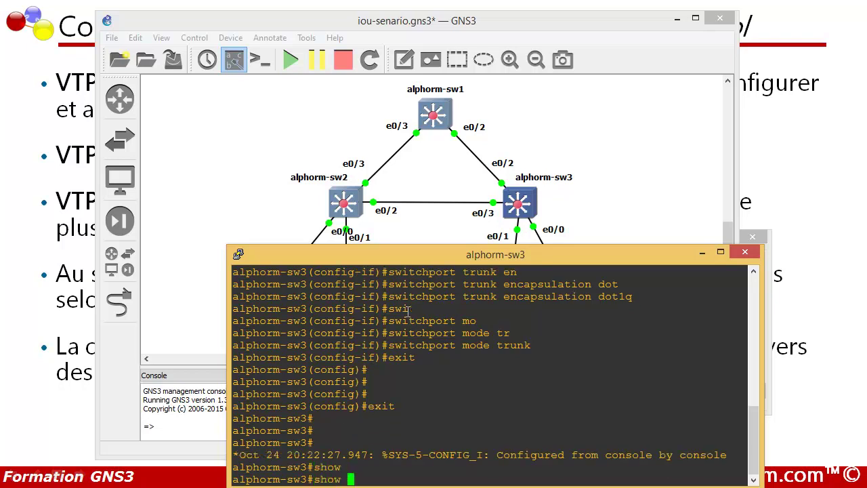
pyautogui.write('inte')
pyautogui.press('Tab')
pyautogui.write('tr')
pyautogui.press('Tab')
pyautogui.press('Return')
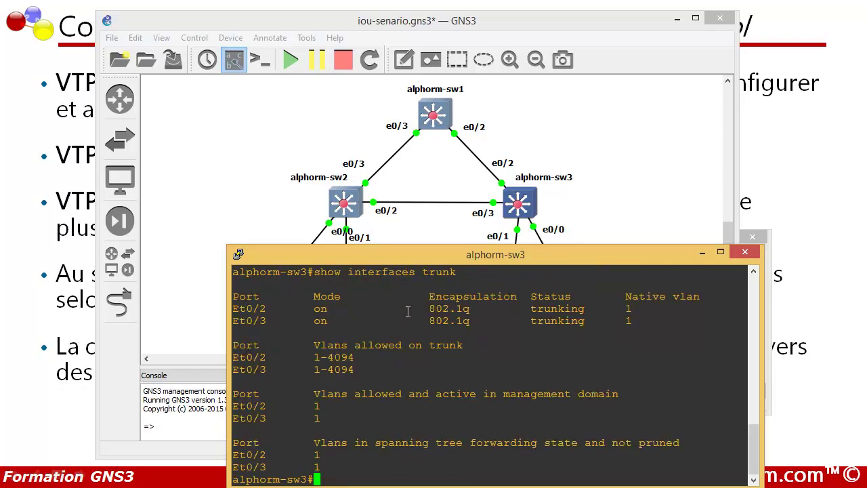
pyautogui.moveTo(294, 308); pyautogui.dragTo(625, 320)
pyautogui.write('show')
pyautogui.press('Return')
# Step: Enter configuration mode on sw3 and make it a VTP client in domain formation
pyautogui.write('conf t')
pyautogui.press('Return')
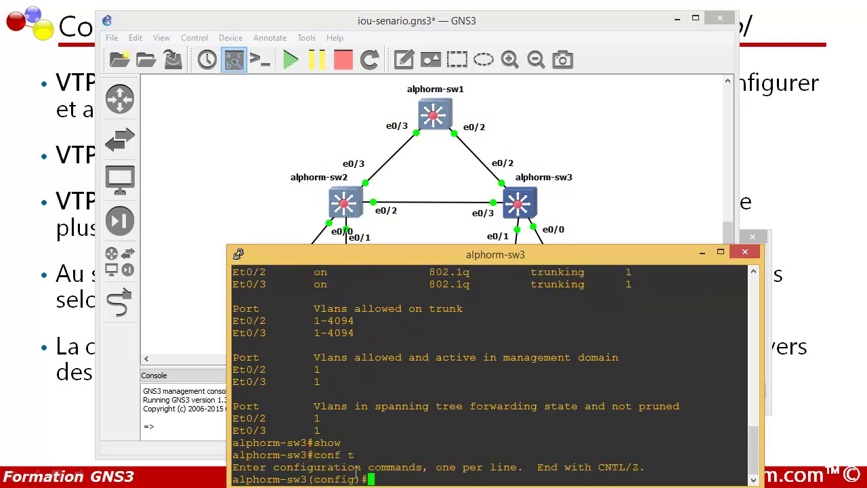
pyautogui.press('Return')
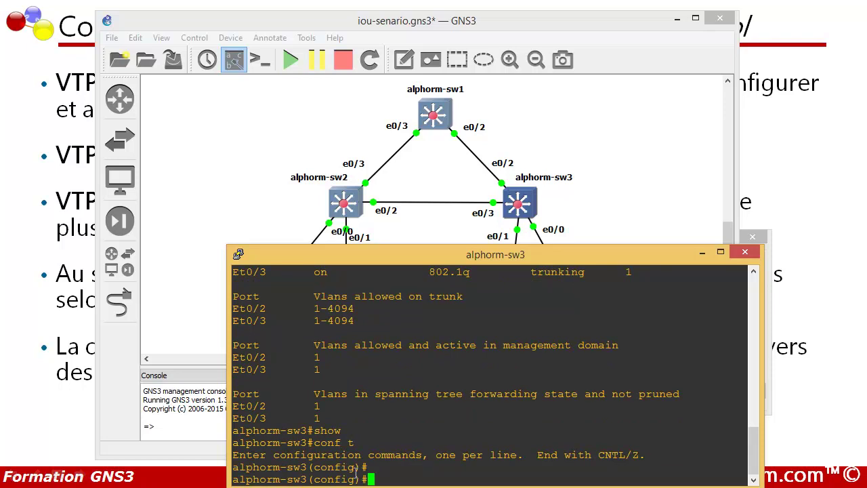
pyautogui.write('vtp mode client')
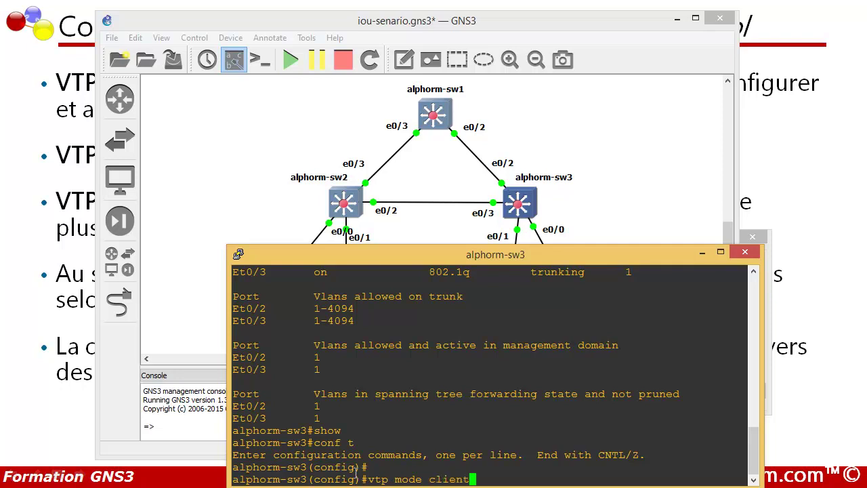
pyautogui.press('Return')
pyautogui.write('v')
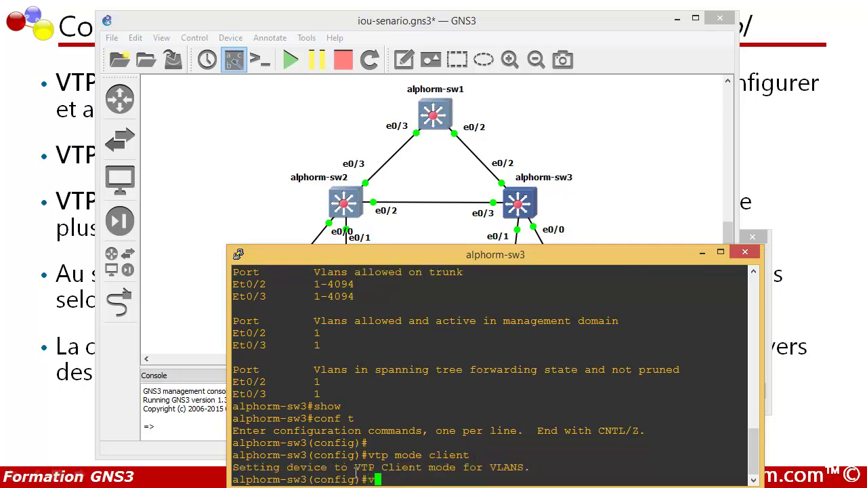
pyautogui.write('tp doma')
pyautogui.press('Tab')
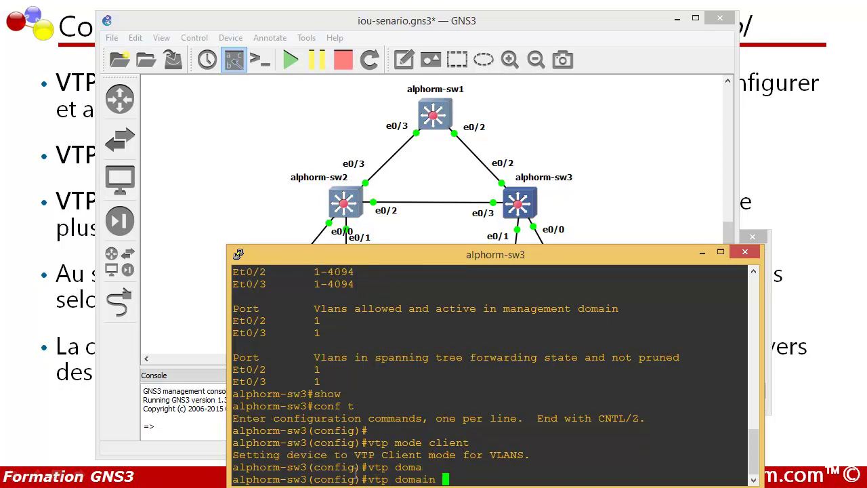
pyautogui.press('BackSpace')
pyautogui.write('formation')
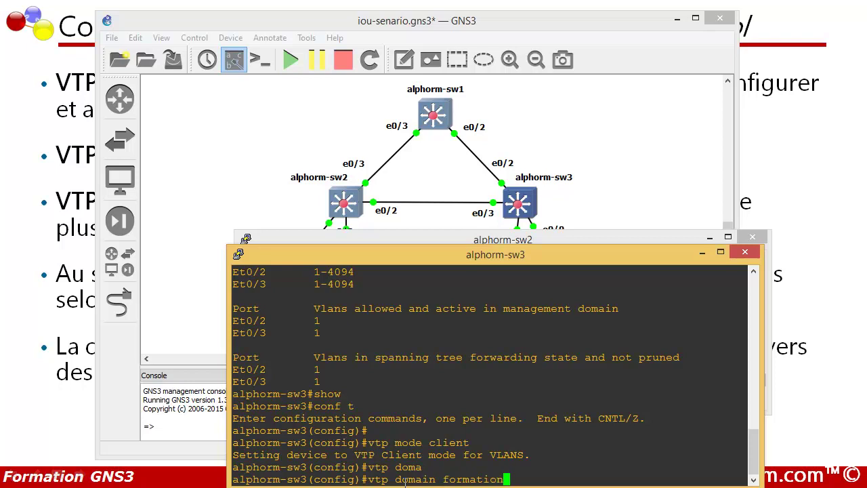
pyautogui.press('Return')
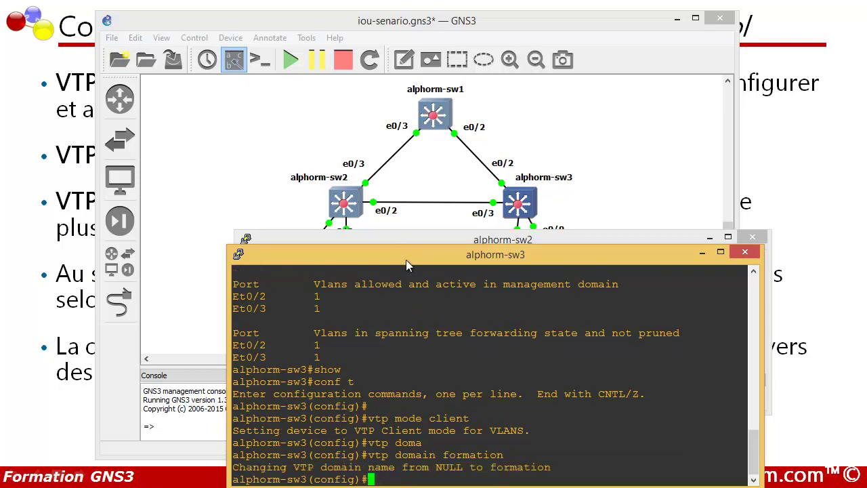
# Step: Set the VTP password on sw3
pyautogui.moveTo(406, 259); pyautogui.dragTo(405, 231)
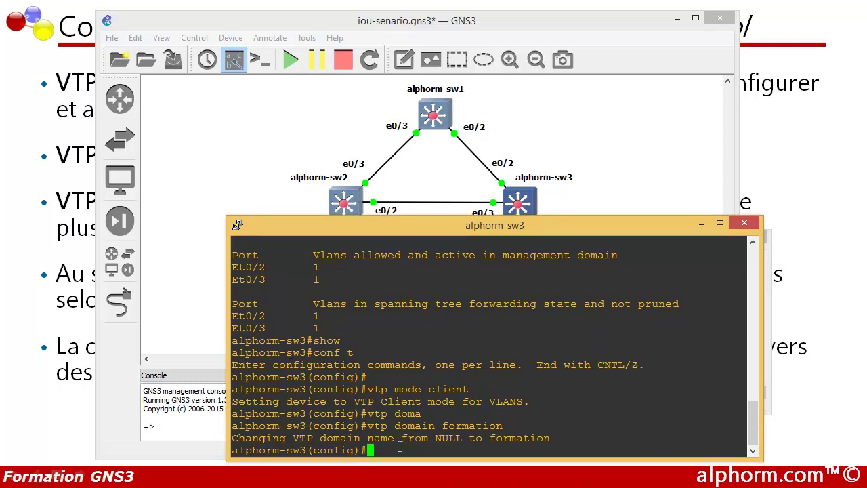
pyautogui.write('vtp pass')
pyautogui.press('Tab')
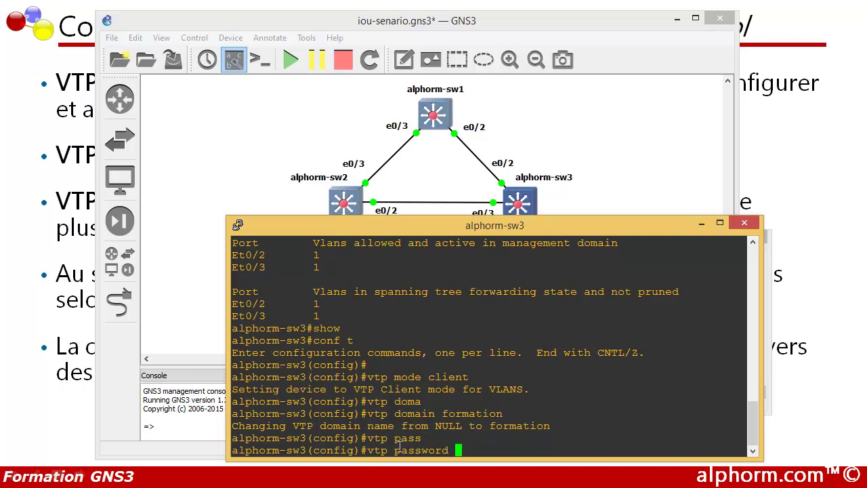
pyautogui.write('alphorm')
pyautogui.press('Return')
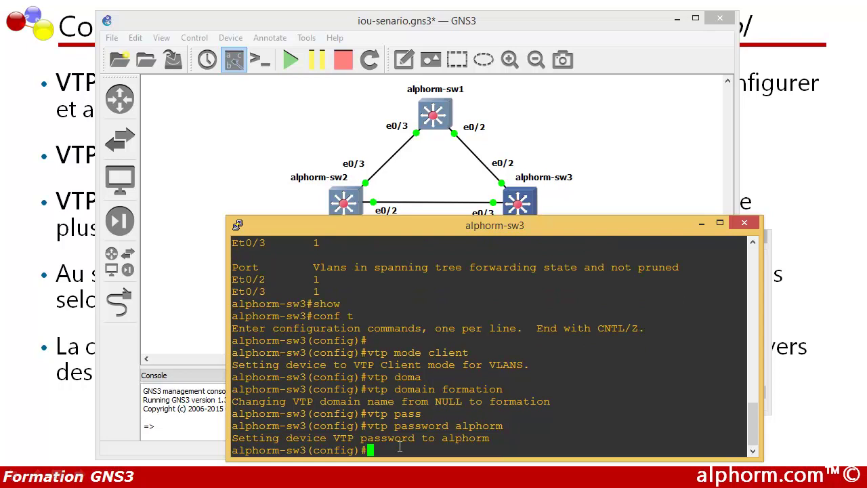
pyautogui.press('Return')
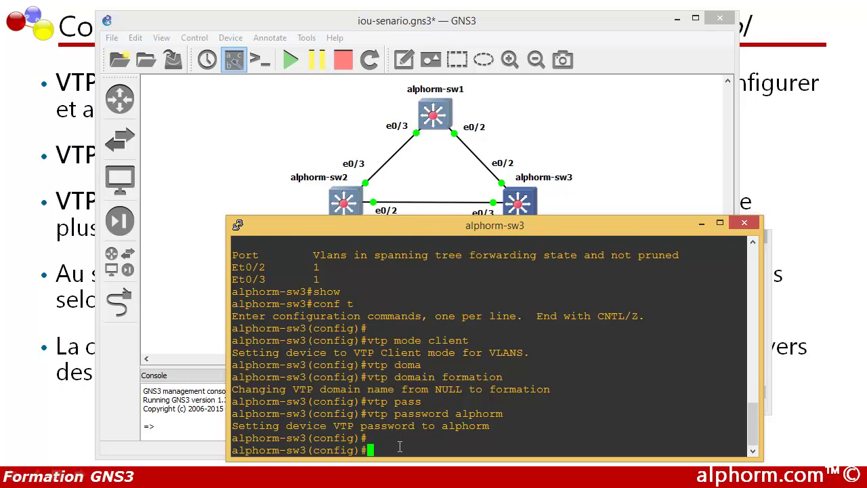
pyautogui.press('Return')
pyautogui.press('Return')
pyautogui.press('Return')
# Step: Exit configuration mode and display sw3's VTP status: client, revision 0, 5 VLANs
pyautogui.write('exit')
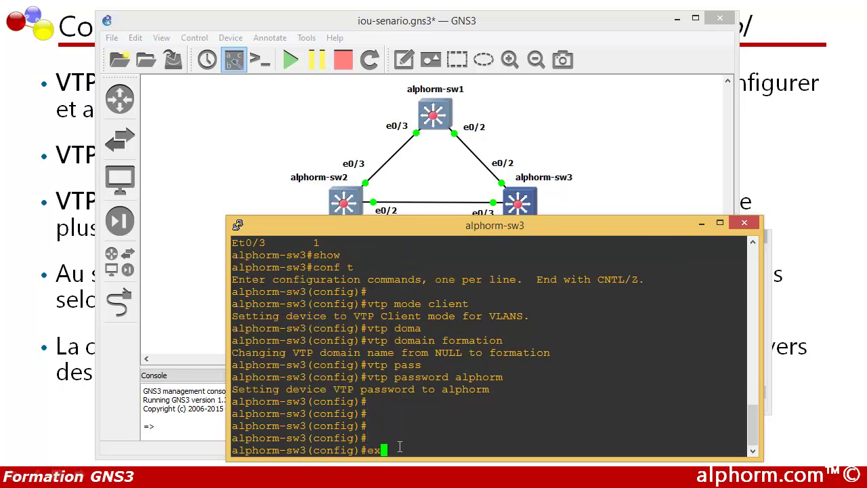
pyautogui.press('Return')
pyautogui.press('Return')
pyautogui.press('Return')
pyautogui.press('Return')
pyautogui.press('Return')
pyautogui.write('show')
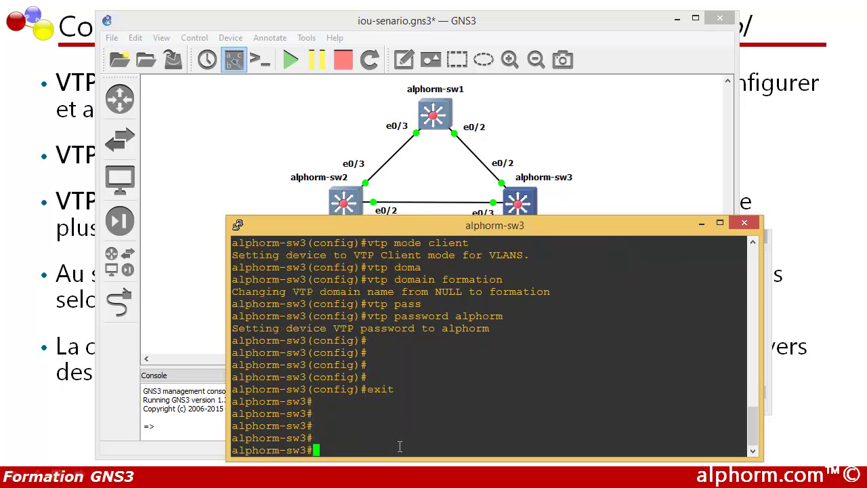
pyautogui.write(' vtp st')
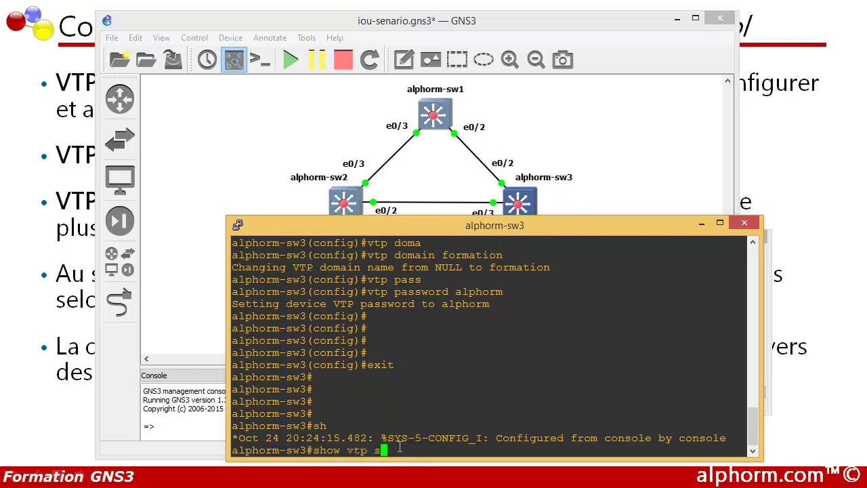
pyautogui.press('Tab')
pyautogui.press('Return')
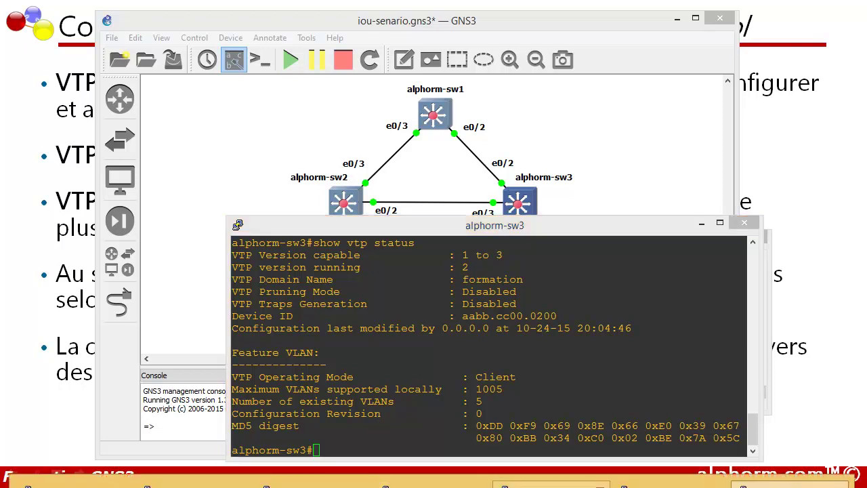
# Step: In sw1's console, enter configuration mode and create VLAN 2 named A
pyautogui.click(495, 481)
pyautogui.moveTo(393, 190); pyautogui.dragTo(373, 115)
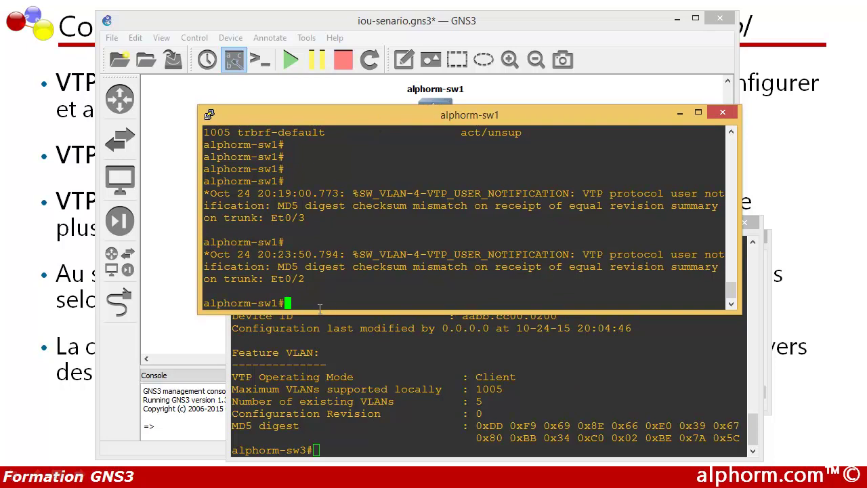
pyautogui.press('Return')
pyautogui.press('Return')
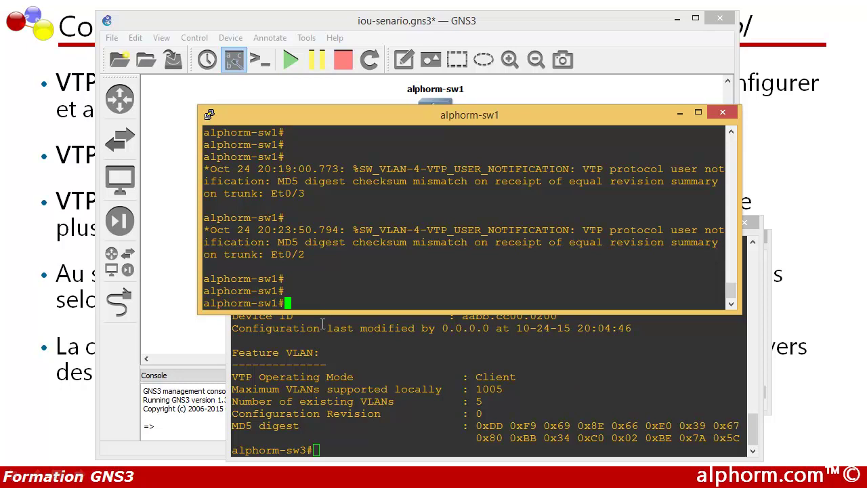
pyautogui.write('conf t')
pyautogui.press('Return')
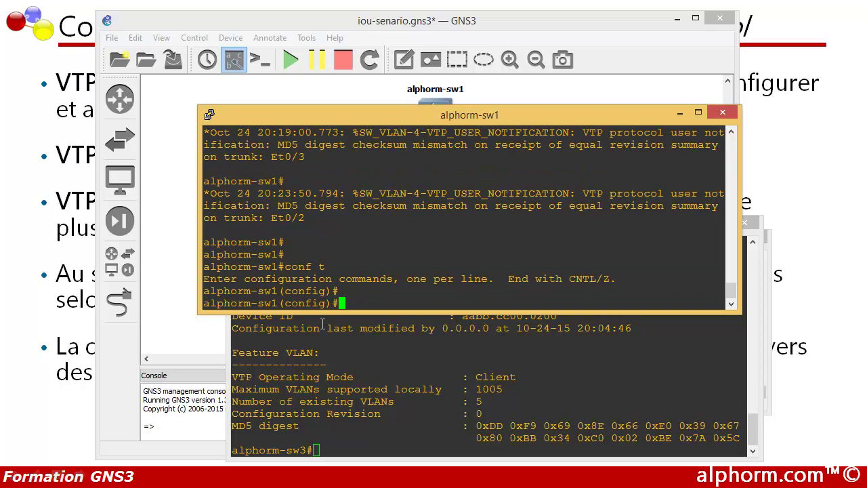
pyautogui.write('vlan 2')
pyautogui.press('Return')
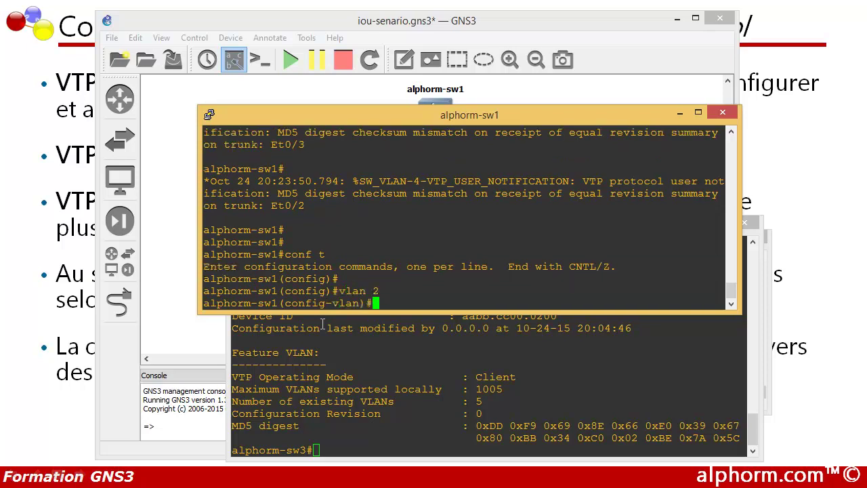
pyautogui.write('name A')
pyautogui.press('Return')
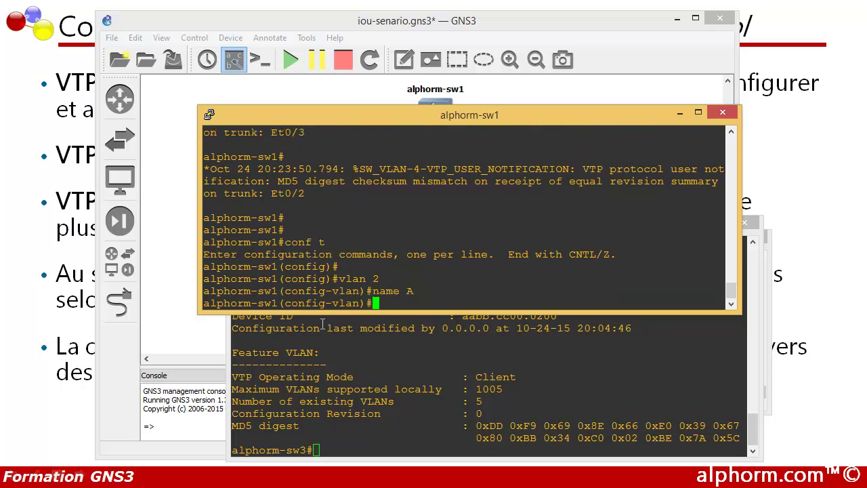
pyautogui.write('exit')
pyautogui.press('Return')
# Step: Create VLAN 3 named B and exit configuration mode
pyautogui.press('Return')
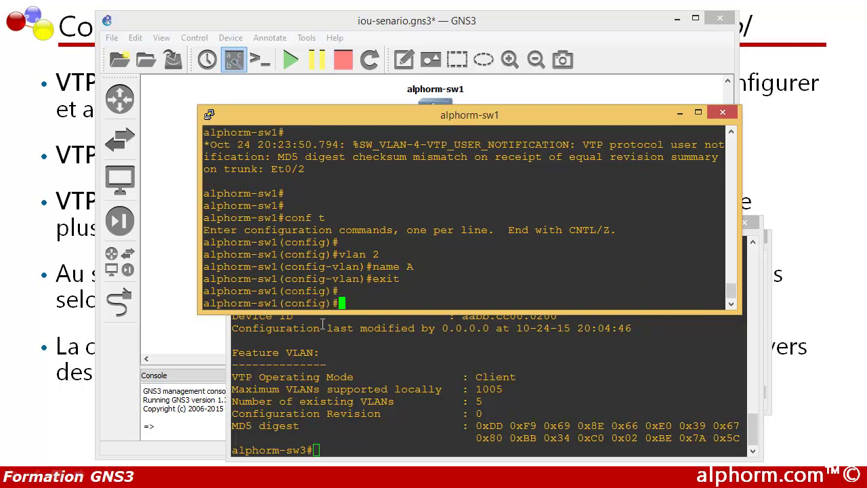
pyautogui.write('vlan 3')
pyautogui.press('Return')
pyautogui.write('name B')
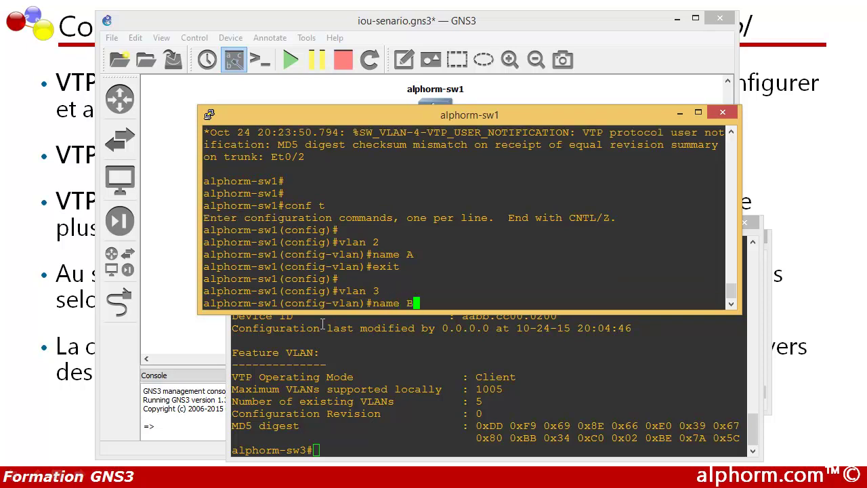
pyautogui.press('Return')
pyautogui.write('exit')
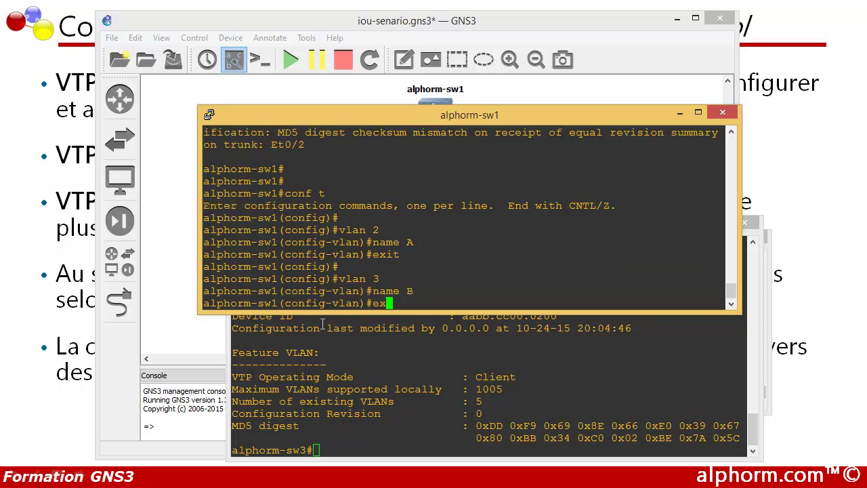
pyautogui.press('Return')
pyautogui.press('Return')
pyautogui.press('Return')
pyautogui.write('exit')
pyautogui.press('Return')
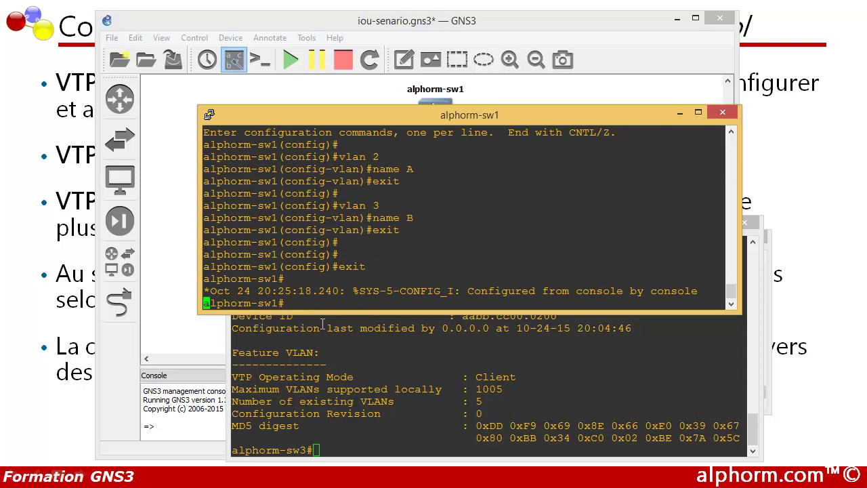
pyautogui.press('Return')
pyautogui.press('Return')
pyautogui.write('show ')
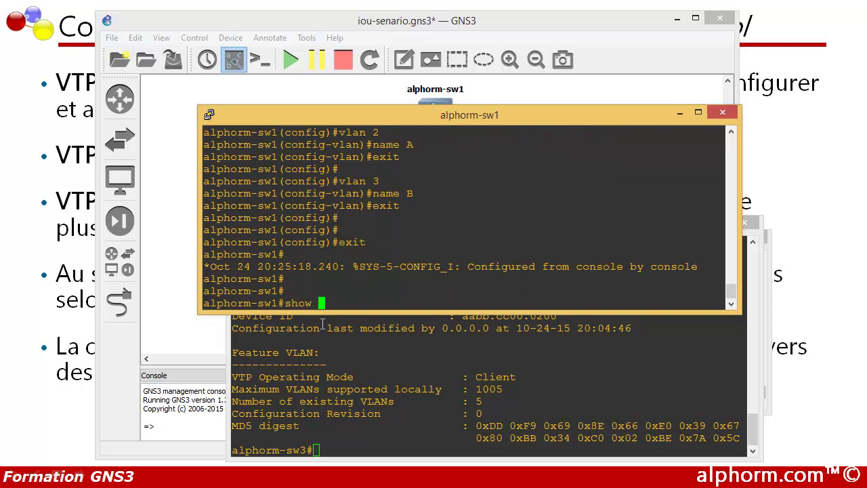
pyautogui.write('vlan br')
# Step: List sw1's VLANs showing 2 A and 3 B active, then return to sw3's console
pyautogui.press('Tab')
pyautogui.press('Return')
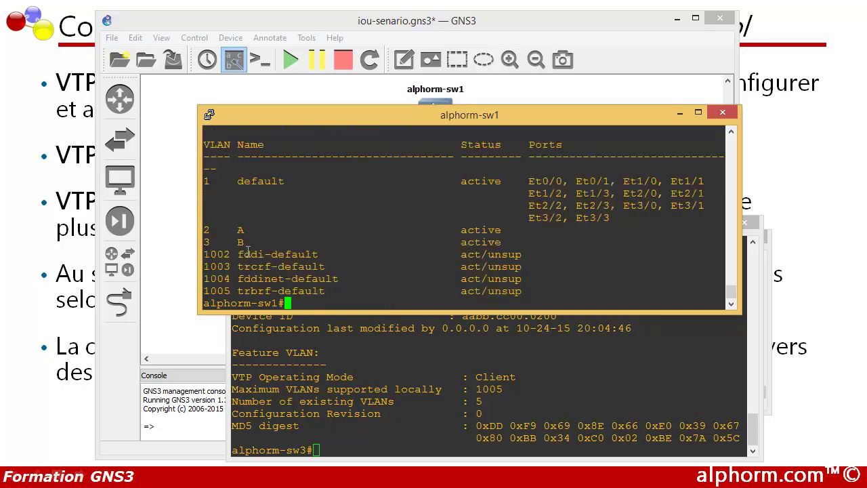
pyautogui.moveTo(208, 230); pyautogui.dragTo(516, 242)
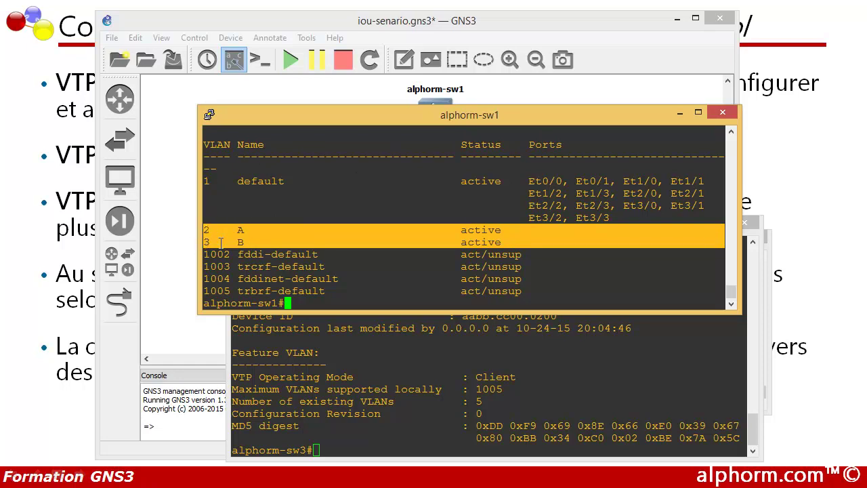
pyautogui.click(400, 352)
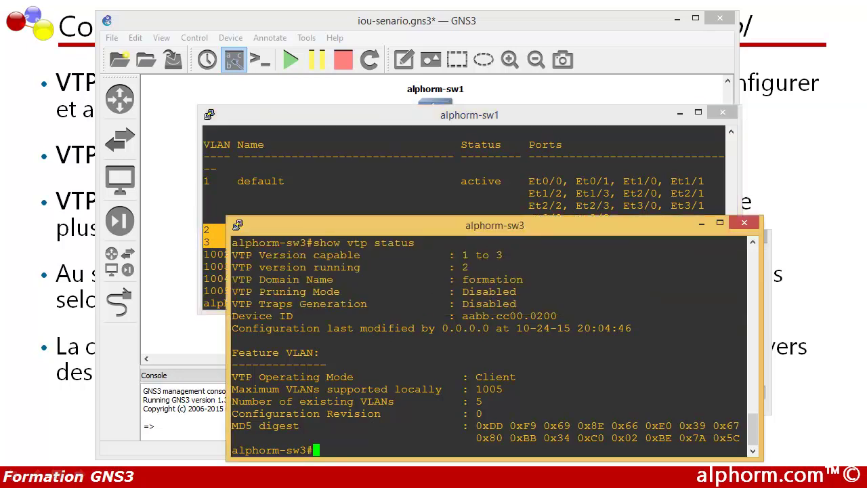
# Step: Run 'show vlan brief' on sw2 and confirm VLANs 2 A and 3 B are active
pyautogui.click(536, 483)
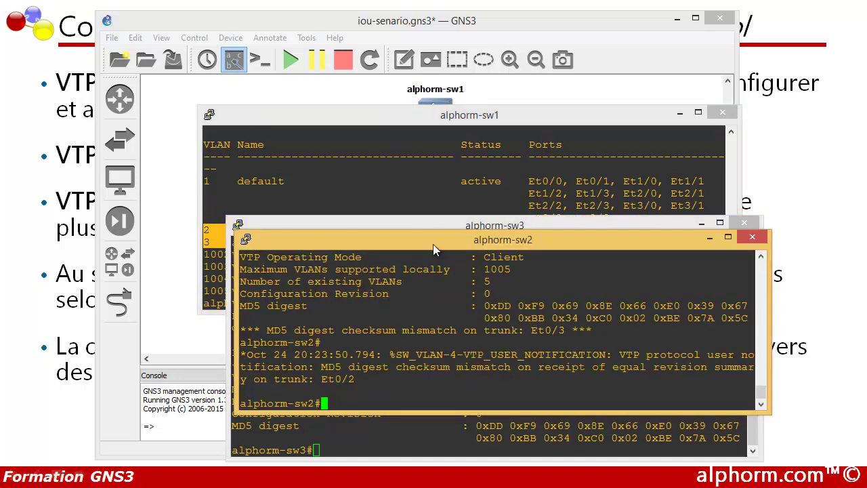
pyautogui.moveTo(433, 244); pyautogui.dragTo(416, 173)
pyautogui.press('Return')
pyautogui.press('Return')
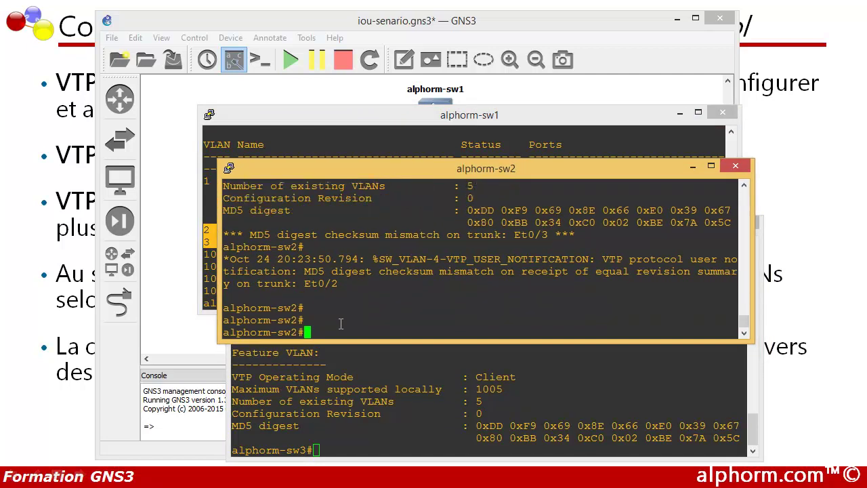
pyautogui.write('show vlan')
pyautogui.press('Tab')
pyautogui.write('br')
pyautogui.press('Tab')
pyautogui.press('Return')
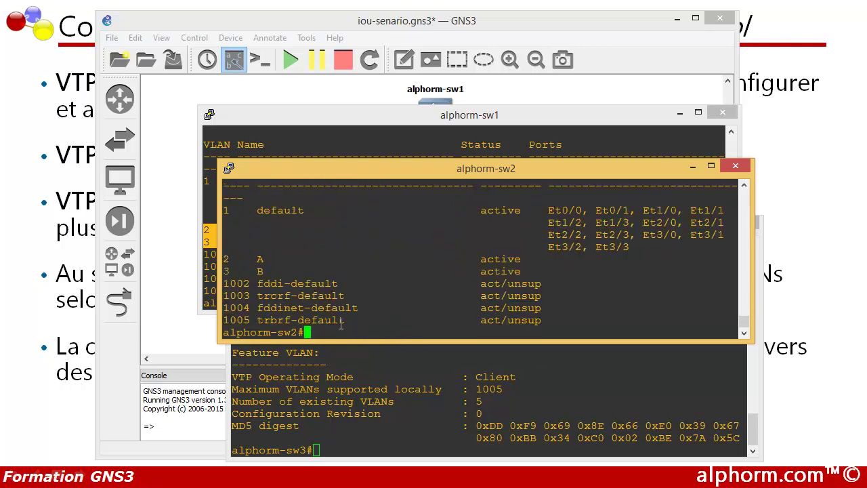
pyautogui.moveTo(269, 271); pyautogui.dragTo(229, 261)
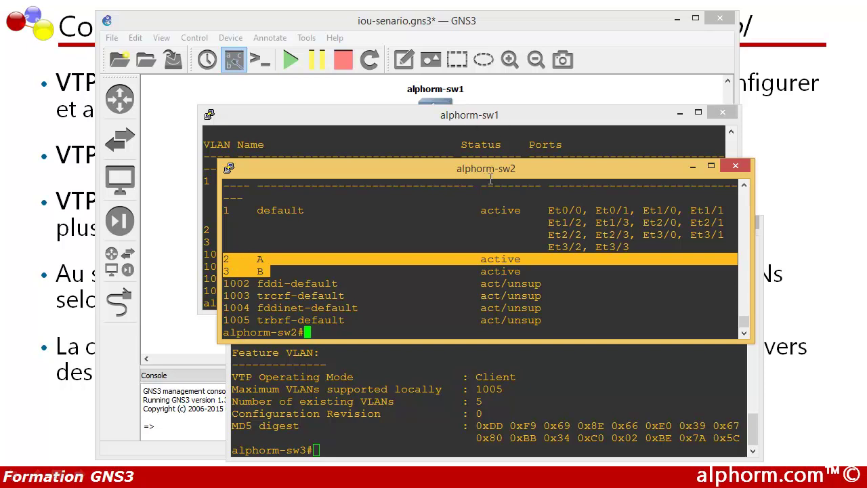
pyautogui.click(418, 382)
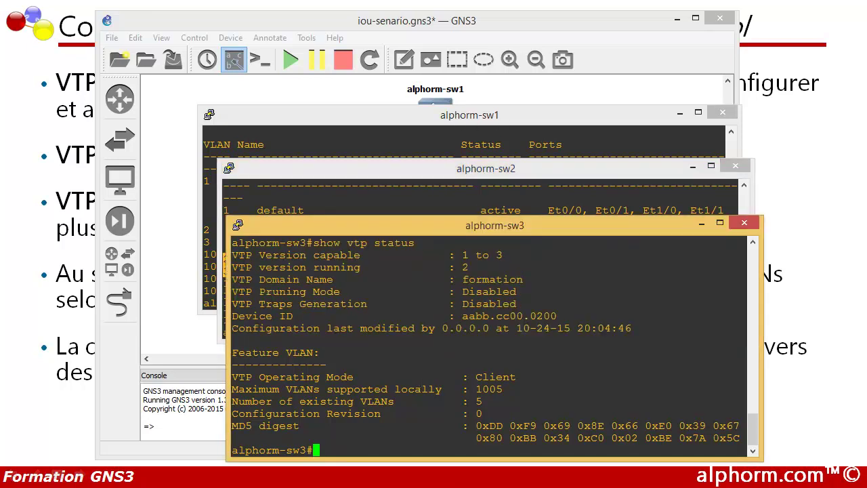
# Step: Run 'show vlan brief' on sw3 and confirm VLANs 2 A and 3 B are present
pyautogui.click(444, 478)
pyautogui.click(493, 238)
pyautogui.moveTo(479, 225); pyautogui.dragTo(467, 157)
pyautogui.write('sh')
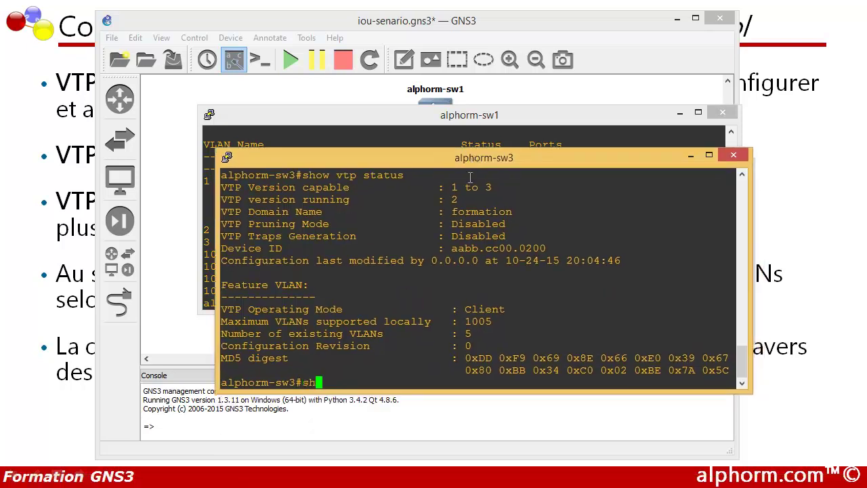
pyautogui.write('ow vlan br')
pyautogui.press('Tab')
pyautogui.press('Return')
pyautogui.moveTo(266, 320); pyautogui.dragTo(218, 307)
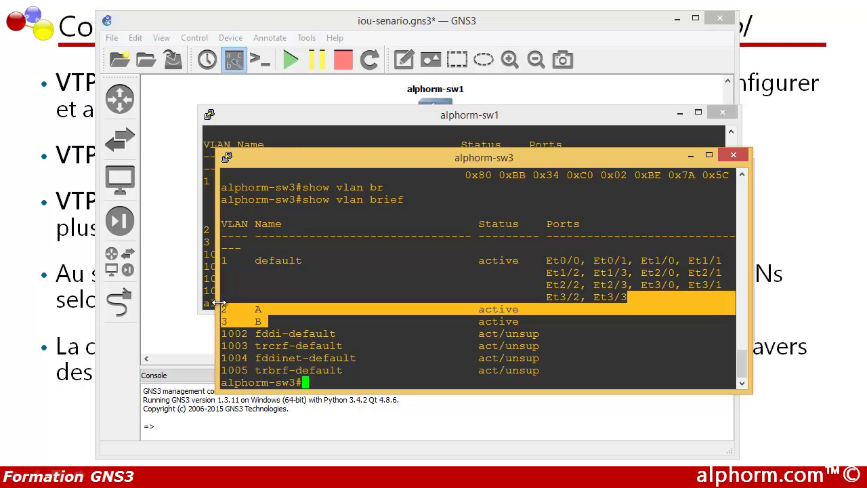
pyautogui.click(322, 384)
# Step: Run 'show vtp status' on sw3, noting configuration revision 2 and 7 existing VLANs
pyautogui.press('Return')
pyautogui.press('Return')
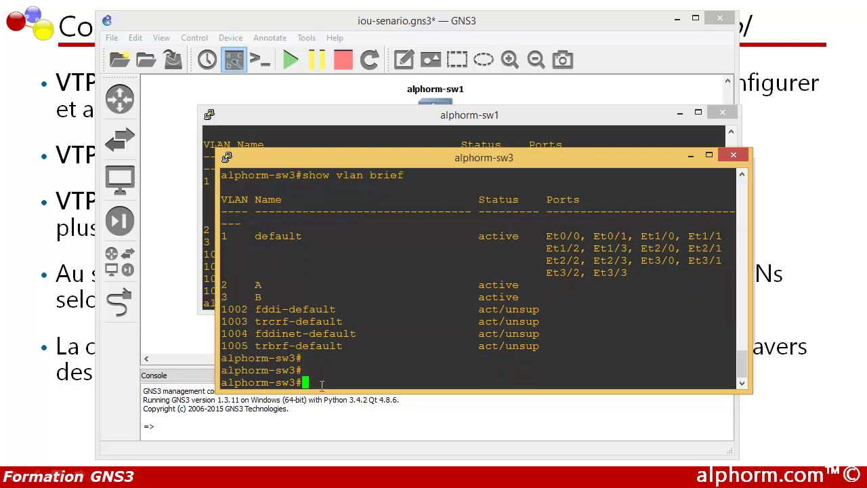
pyautogui.write('show vtp st')
pyautogui.press('Tab')
pyautogui.press('Return')
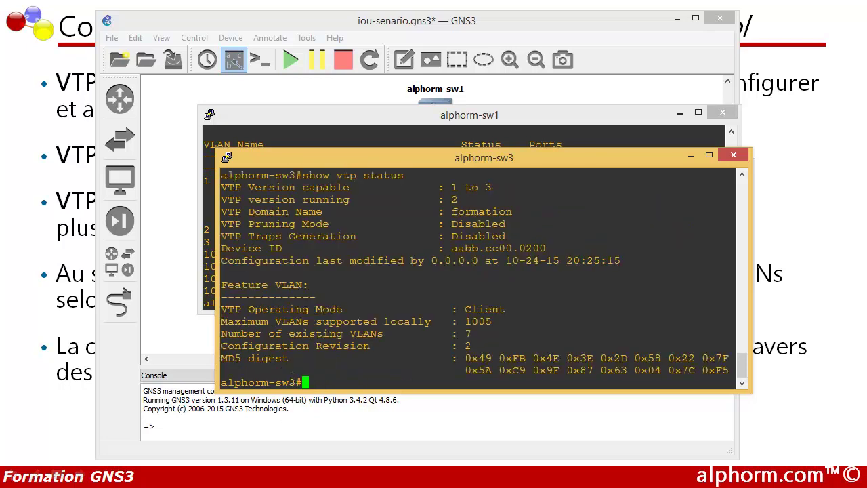
pyautogui.moveTo(469, 346)
pyautogui.mouseDown()
pyautogui.moveTo(460, 346)
pyautogui.moveTo(477, 346)
pyautogui.mouseUp()
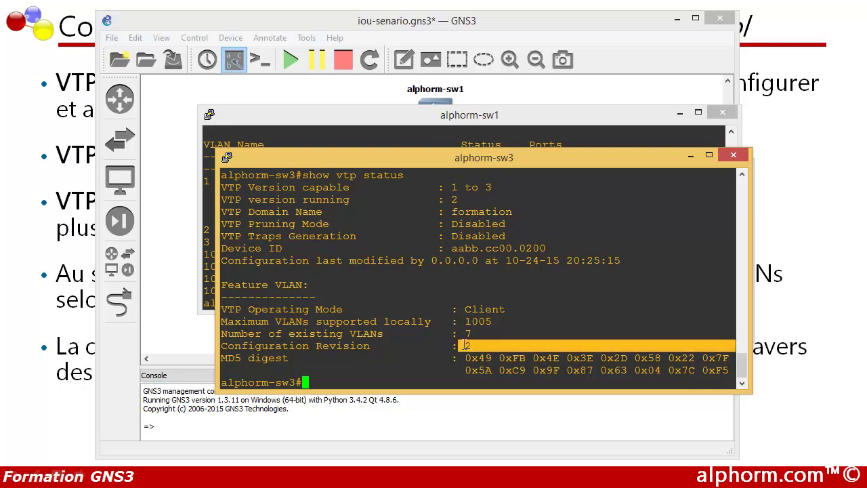
pyautogui.click(479, 332)
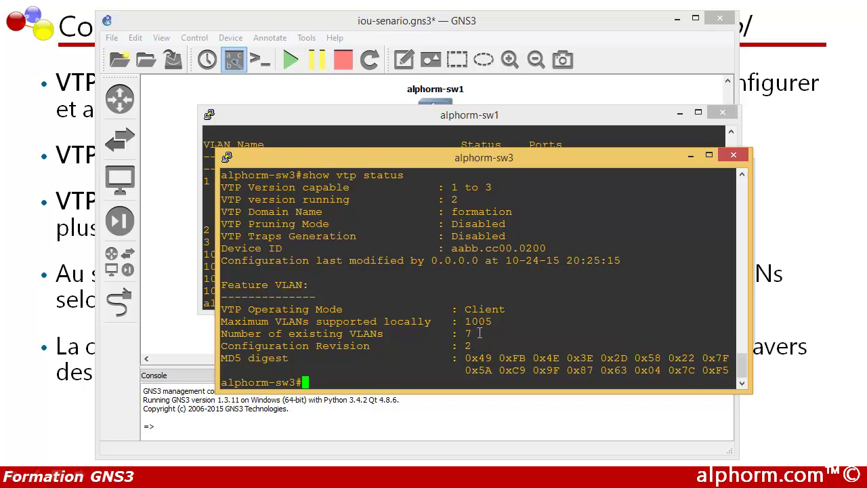
pyautogui.moveTo(479, 333); pyautogui.dragTo(468, 333)
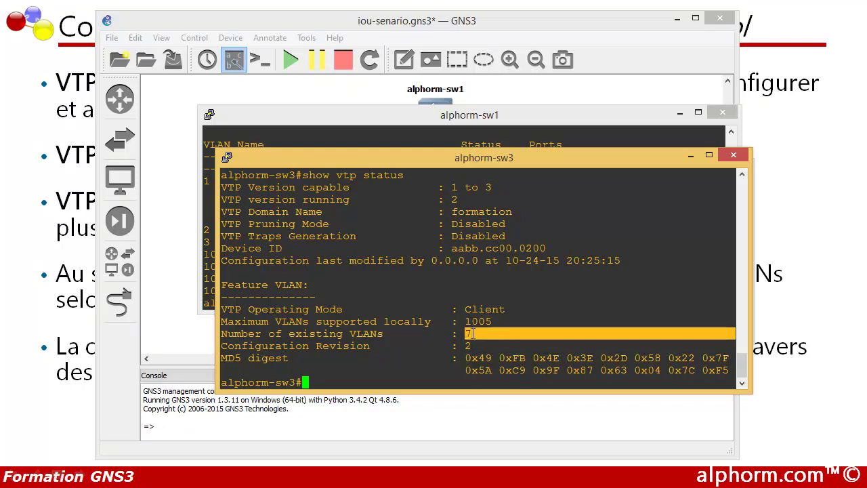
pyautogui.click(469, 333)
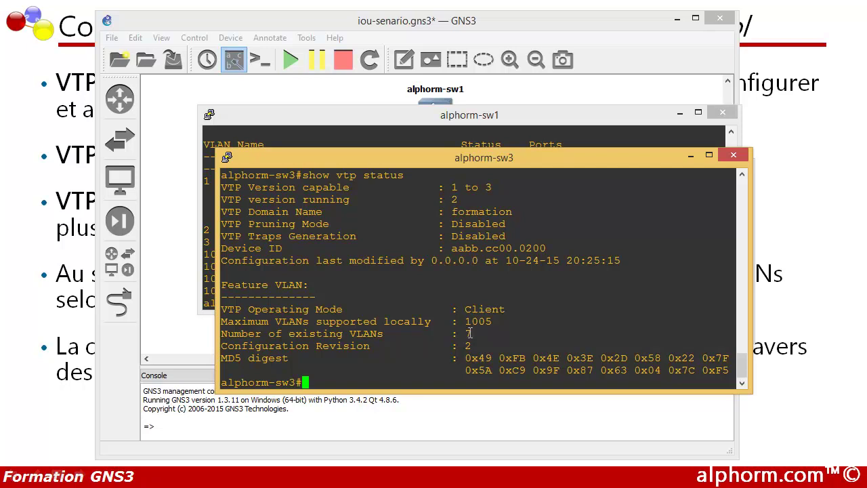
pyautogui.moveTo(473, 335); pyautogui.dragTo(461, 333)
# Step: Review sw1's VLAN list with VLANs 2 A and 3 B highlighted for comparison
pyautogui.click(349, 114)
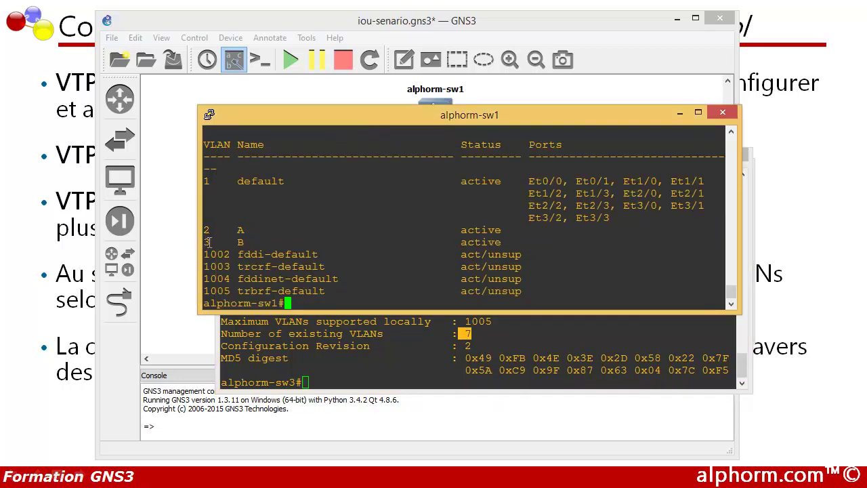
pyautogui.moveTo(206, 232); pyautogui.dragTo(231, 245)
pyautogui.hotkey('alt', 'Tab')
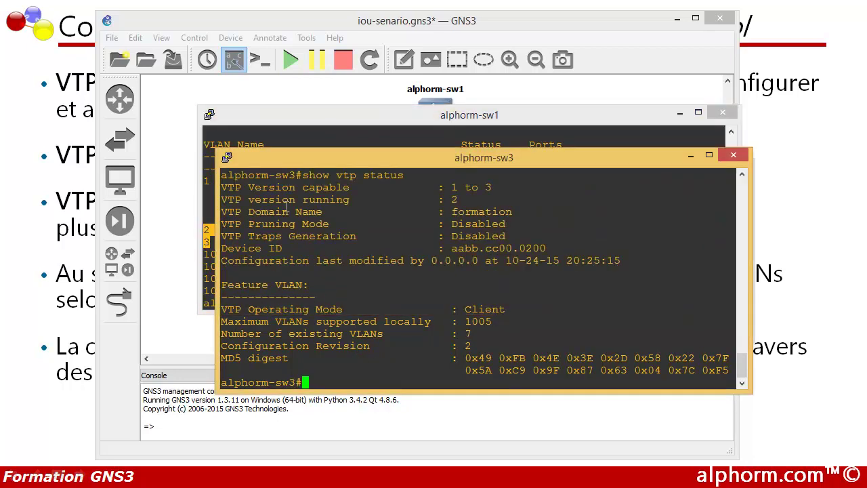
pyautogui.click(274, 138)
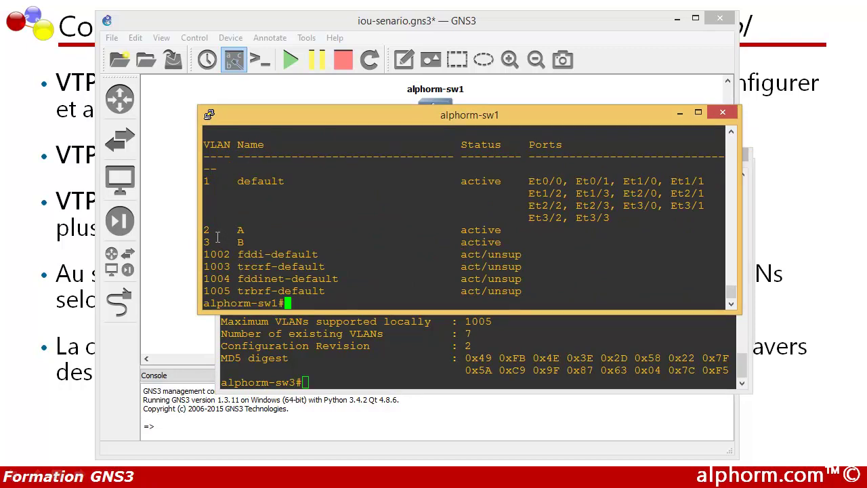
pyautogui.moveTo(223, 240); pyautogui.dragTo(206, 228)
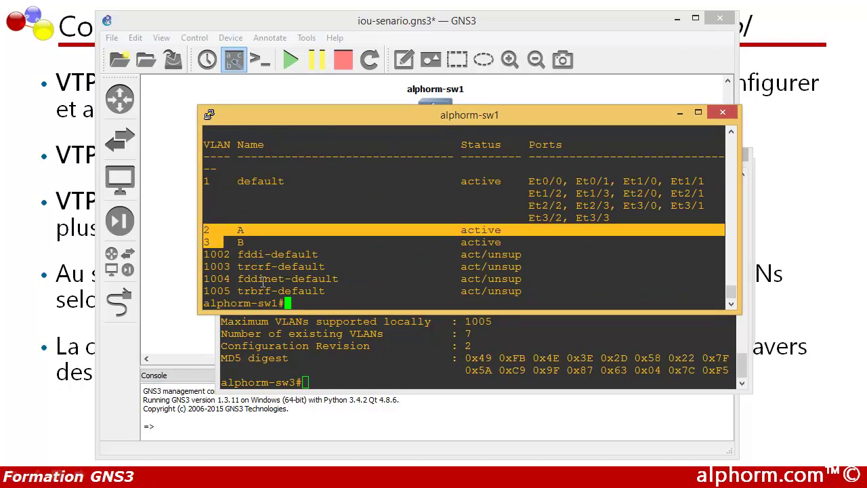
pyautogui.click(296, 339)
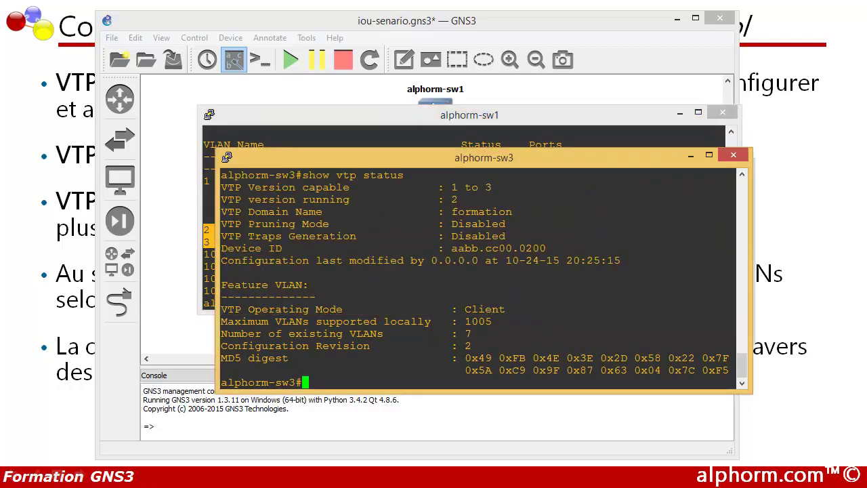
# Step: Run 'show vtp status' on sw2, noting revision 2 and 7 existing VLANs
pyautogui.click(552, 484)
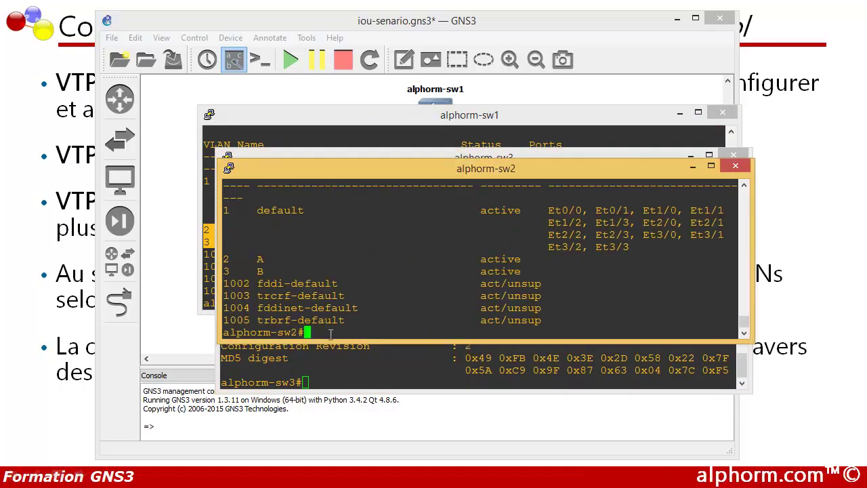
pyautogui.write('show vtp')
pyautogui.write('st')
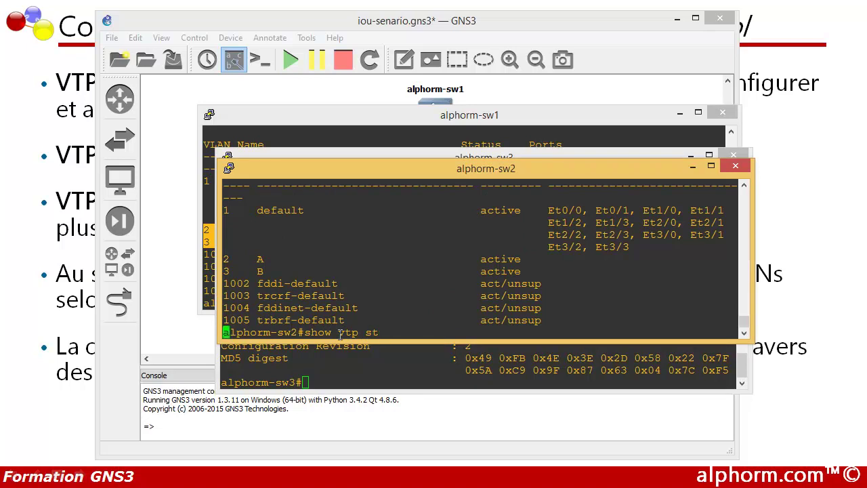
pyautogui.press('Tab')
pyautogui.press('Return')
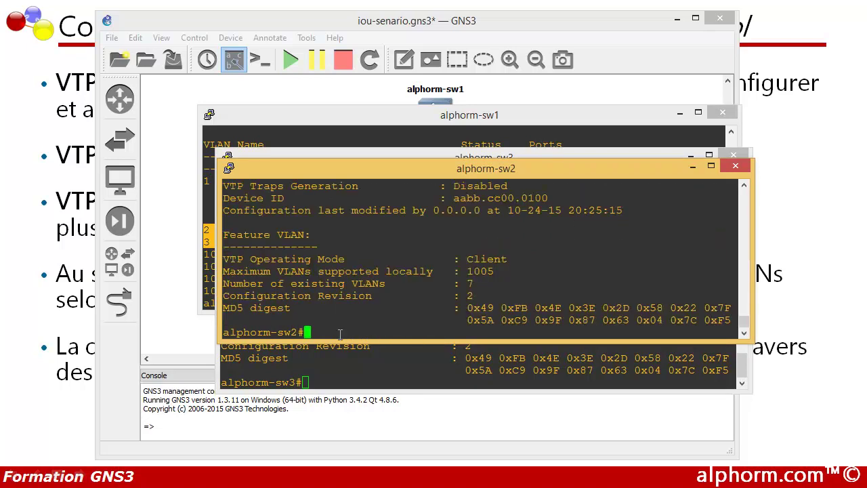
pyautogui.moveTo(477, 297); pyautogui.dragTo(466, 296)
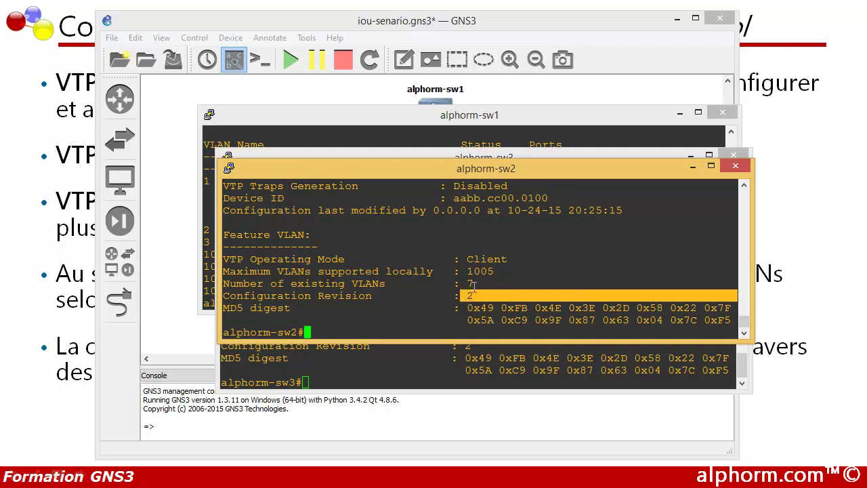
pyautogui.moveTo(477, 284); pyautogui.dragTo(465, 284)
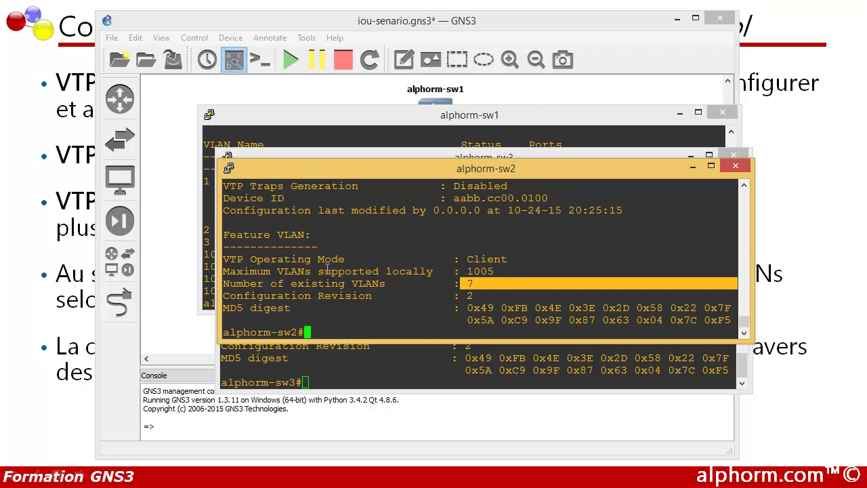
pyautogui.moveTo(362, 174); pyautogui.dragTo(379, 195)
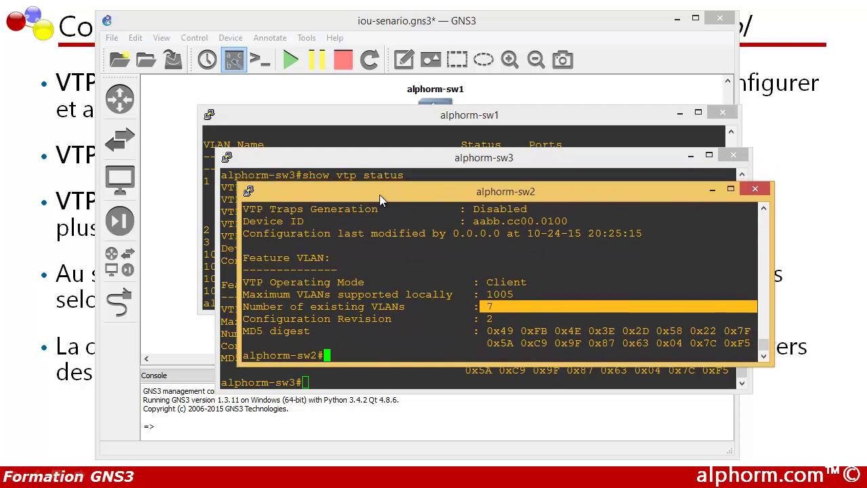